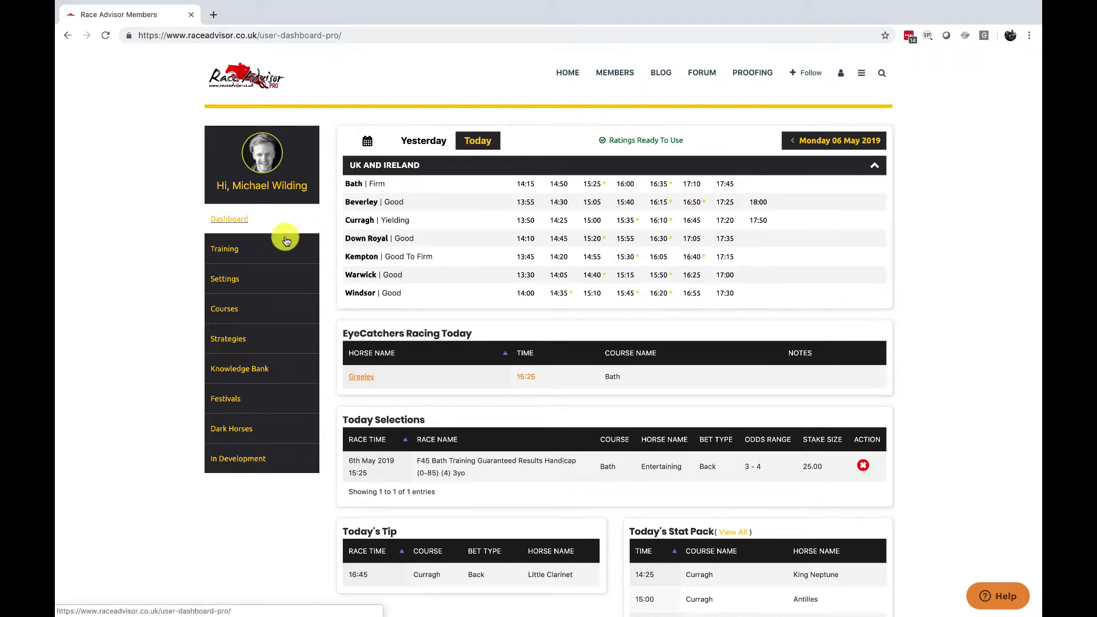
# Open Pro Settings to list the race cards Place Alchemy, RD Overview and Standard
pyautogui.click(224, 281)
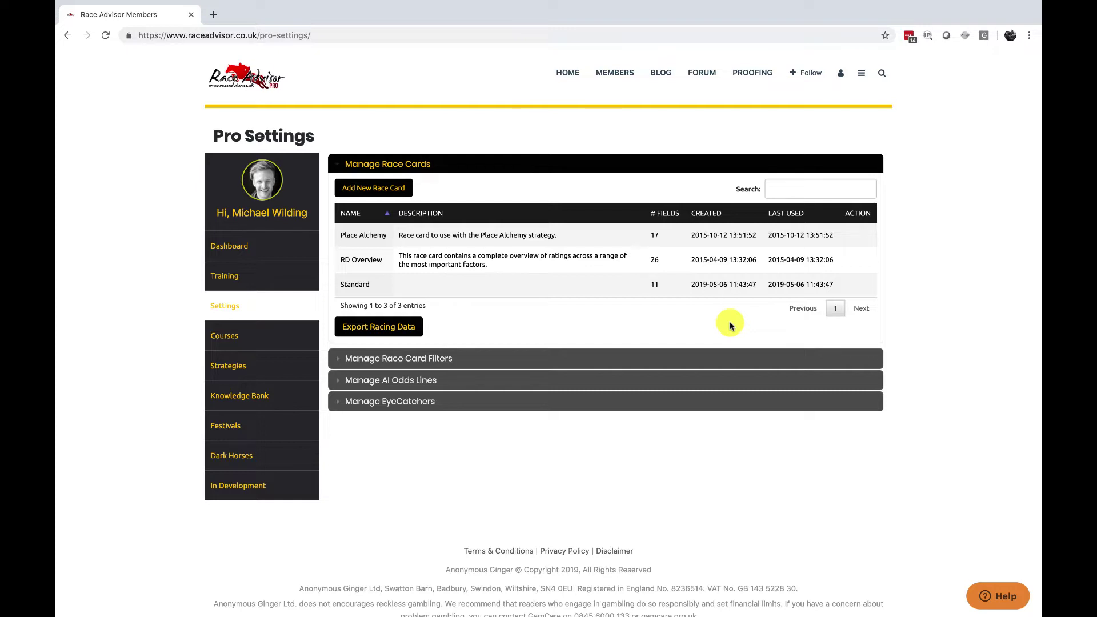
# Start a new race card, browse its ratings list and focus the Filter Your Records box
pyautogui.click(394, 192)
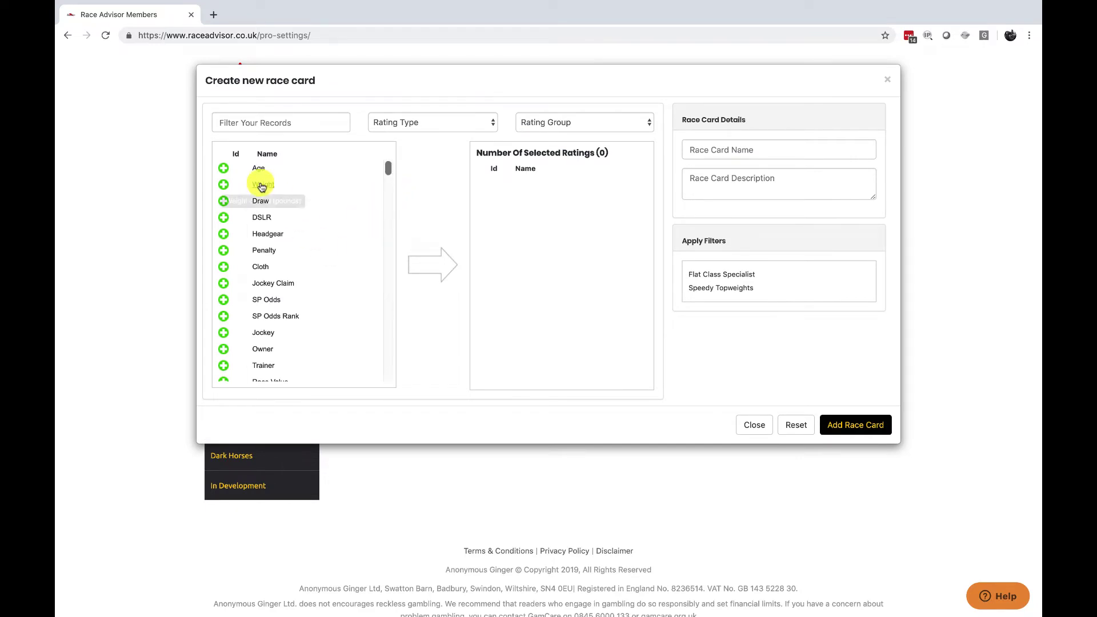
pyautogui.scroll(-10, 277, 306)
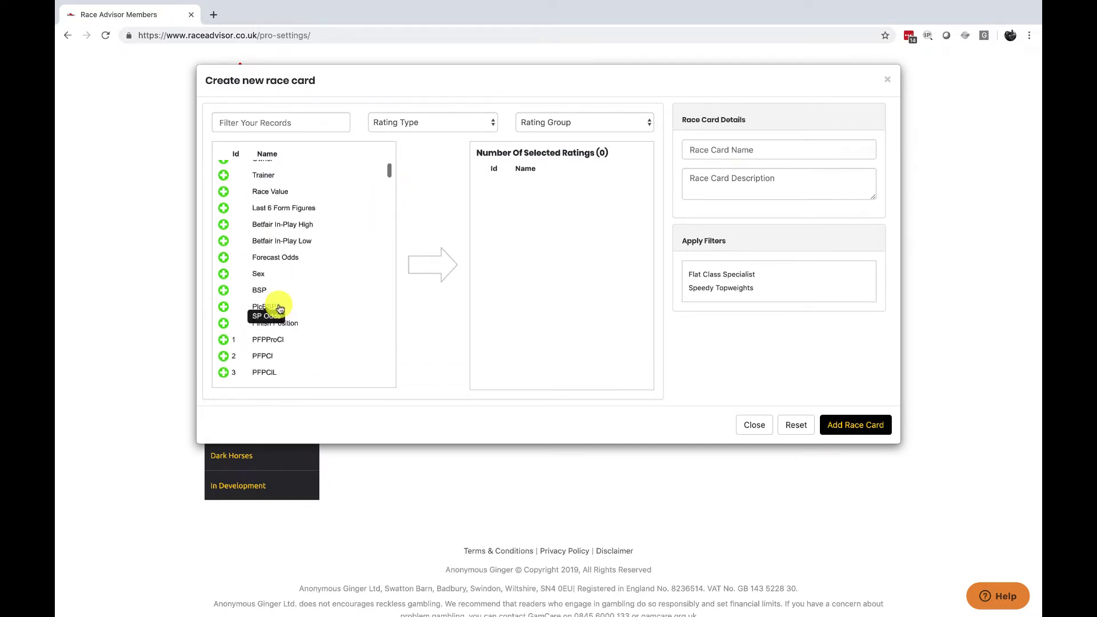
pyautogui.scroll(-20, 280, 308)
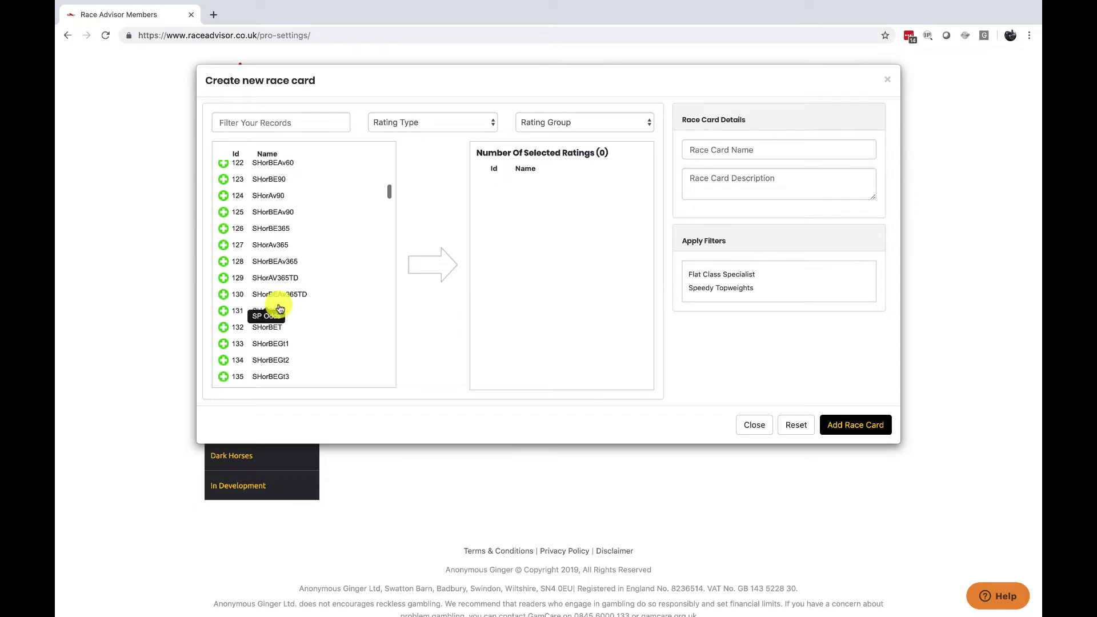
pyautogui.scroll(20, 280, 308)
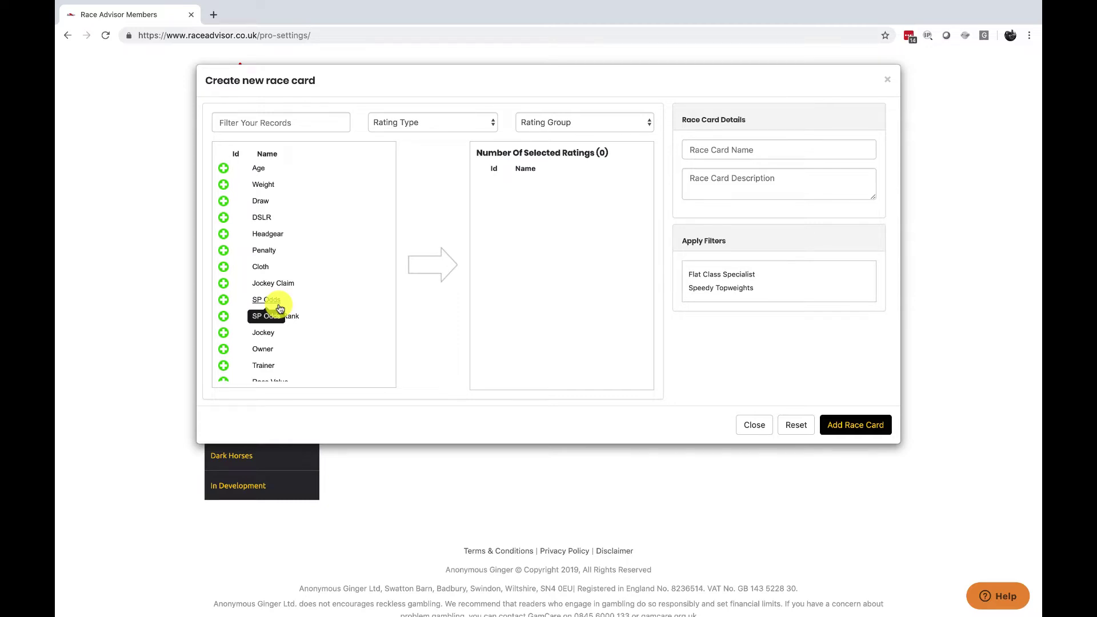
pyautogui.click(286, 117)
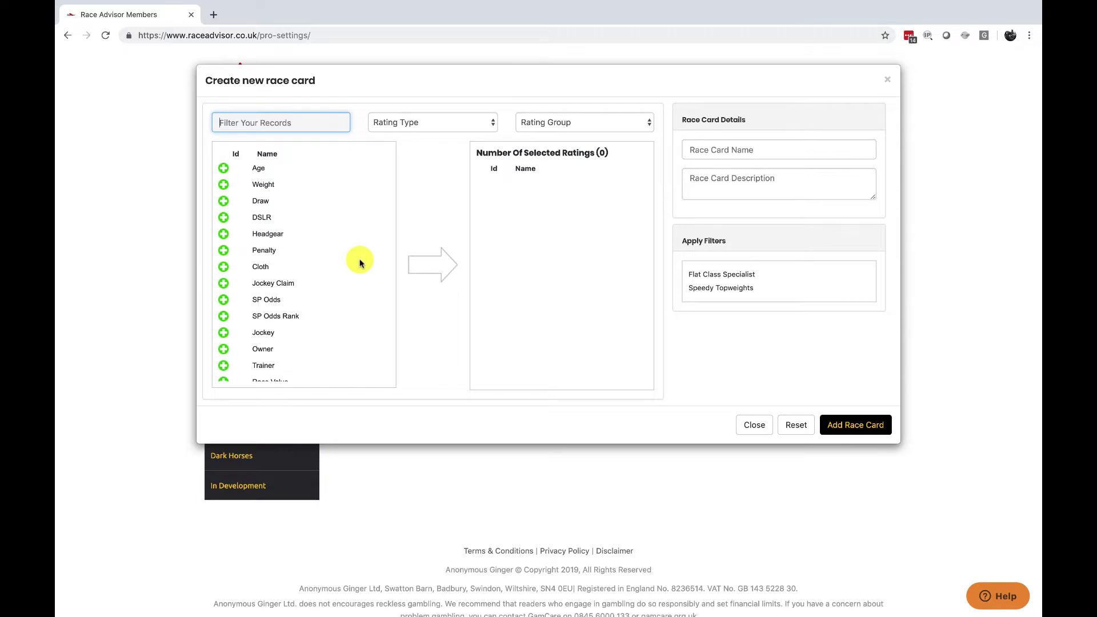
pyautogui.scroll(-10, 360, 263)
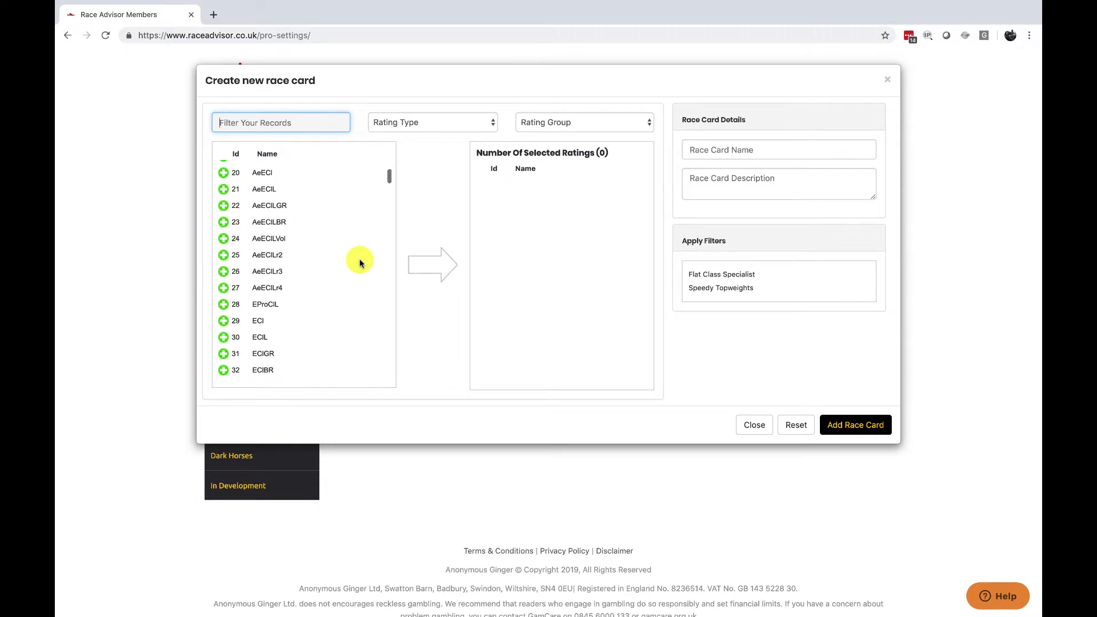
pyautogui.scroll(3, 315, 234)
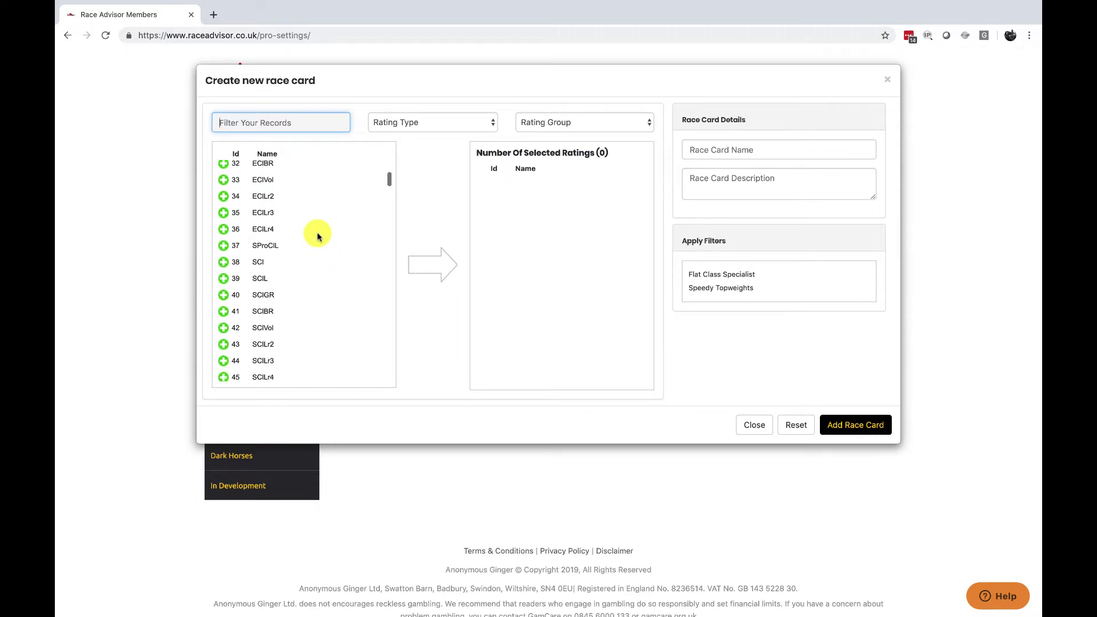
pyautogui.write('PFP')
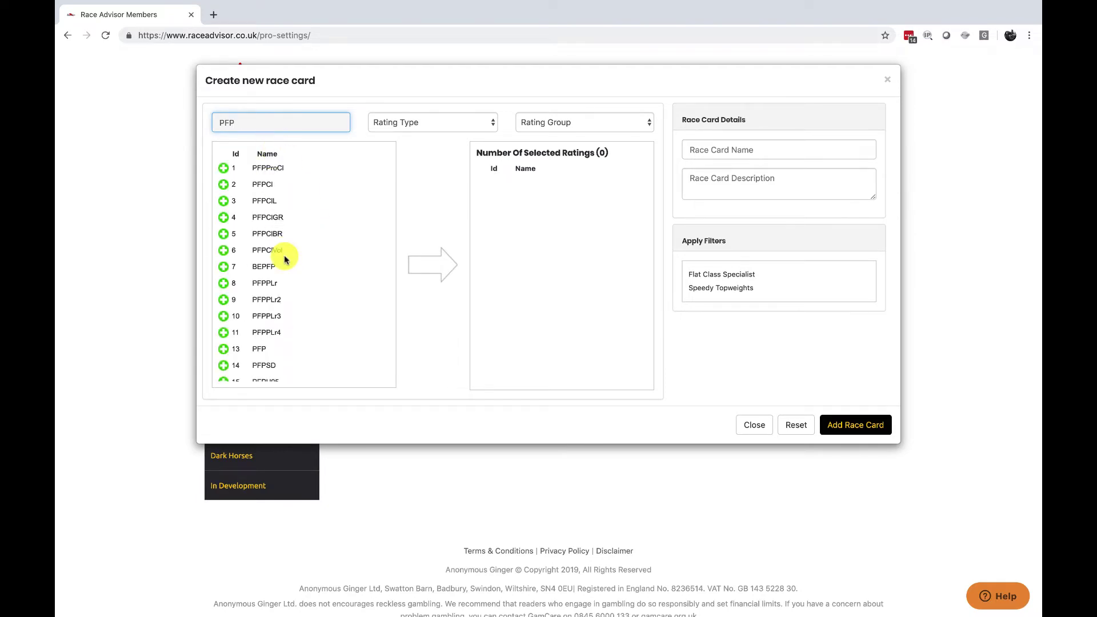
pyautogui.scroll(-10, 285, 259)
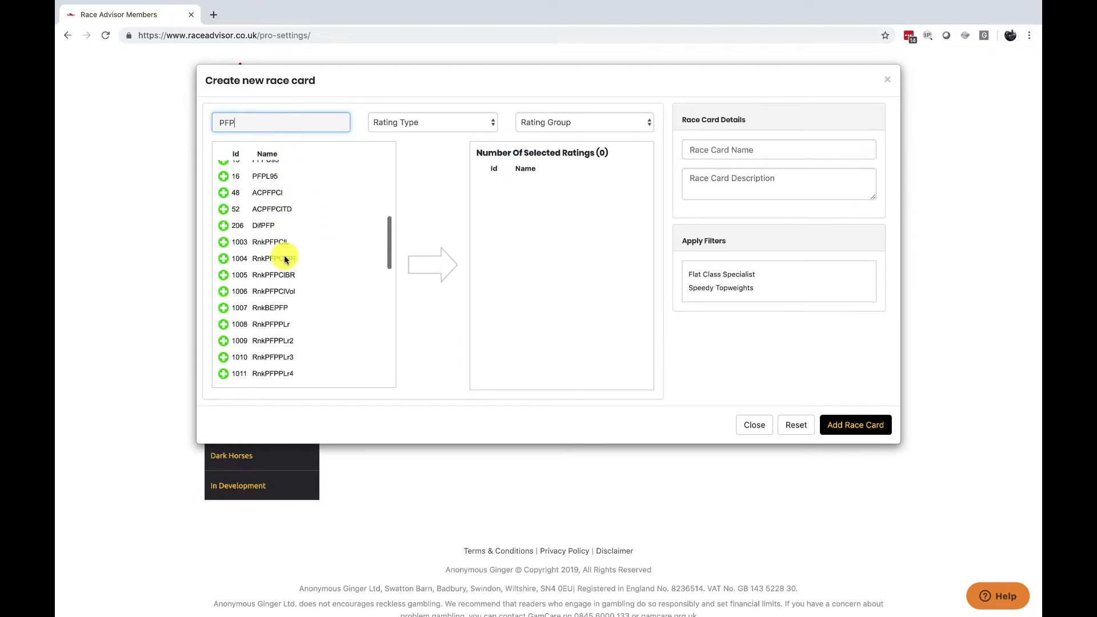
pyautogui.scroll(10, 285, 258)
pyautogui.doubleClick(266, 122)
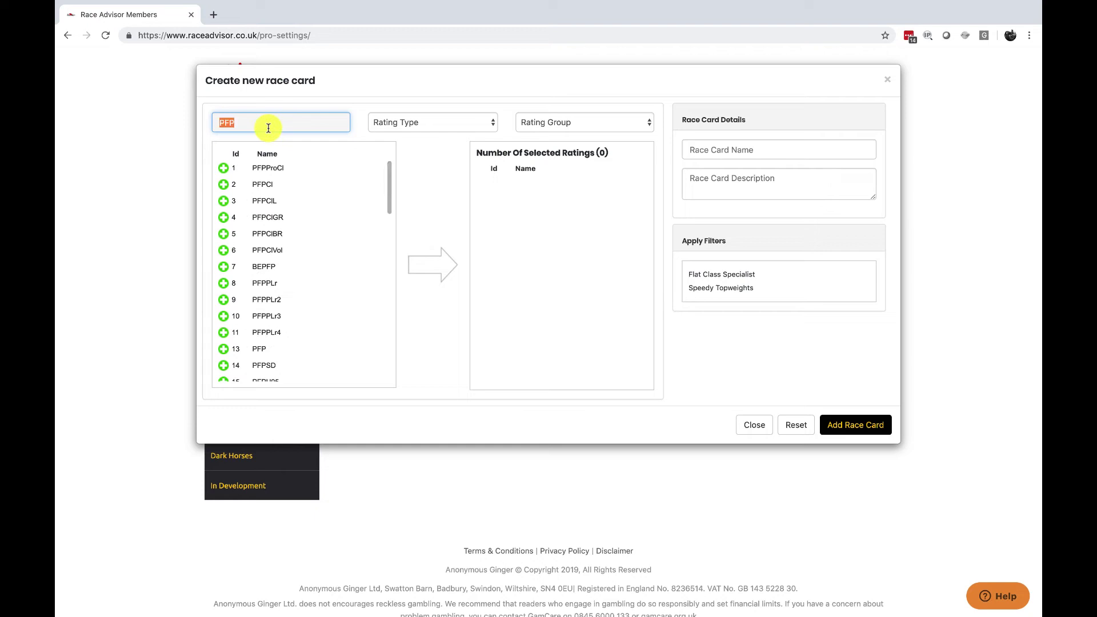
pyautogui.write('52')
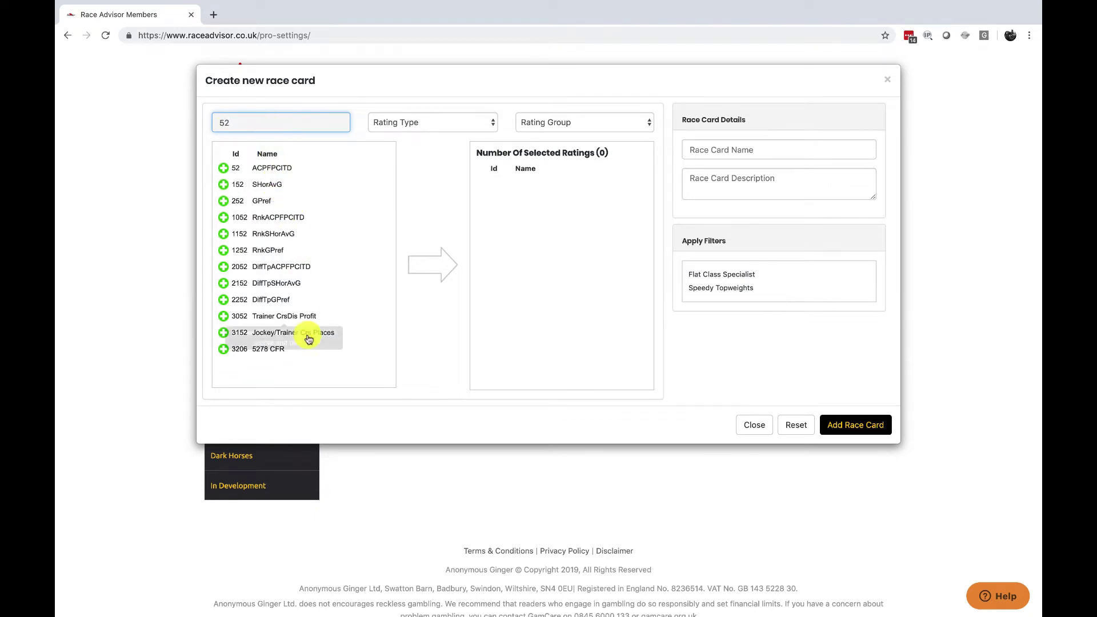
pyautogui.press('BackSpace')
pyautogui.press('BackSpace')
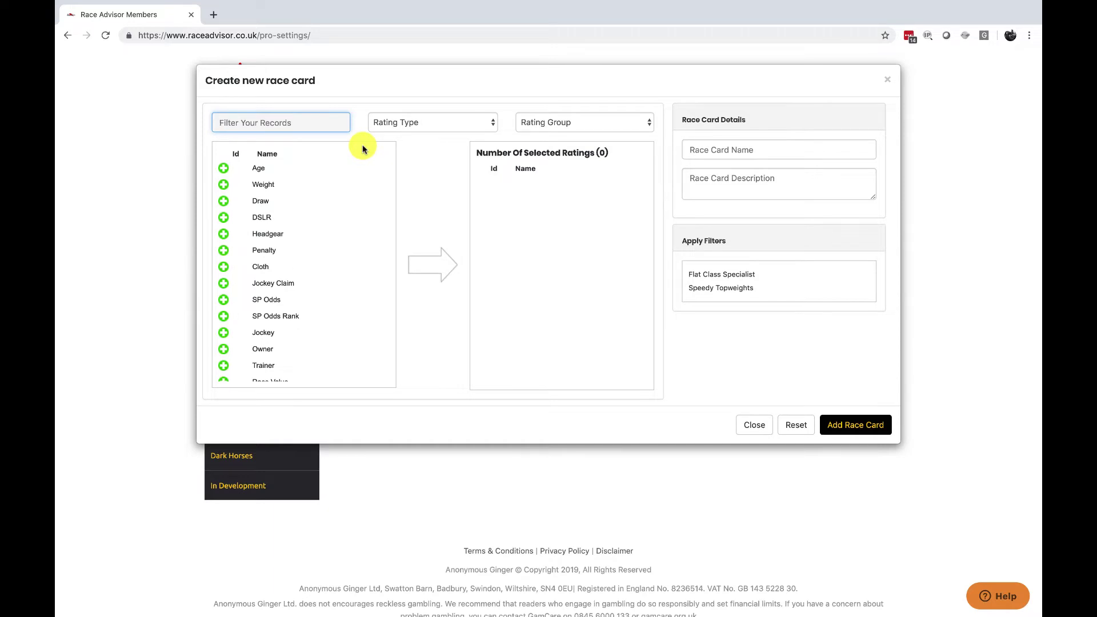
pyautogui.scroll(-5, 332, 253)
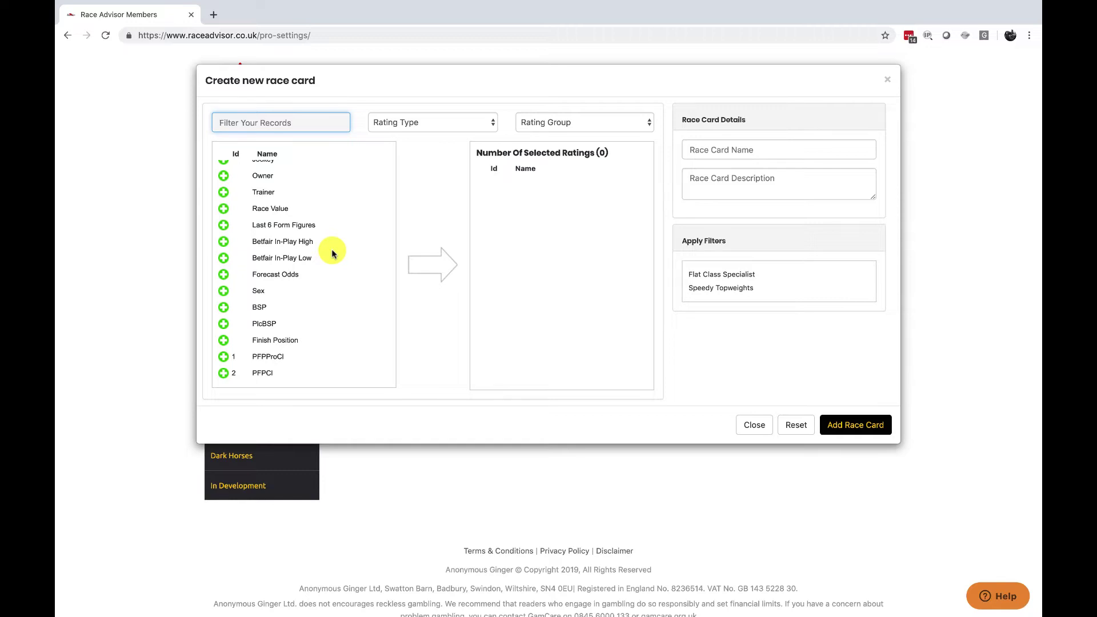
pyautogui.scroll(-3, 332, 254)
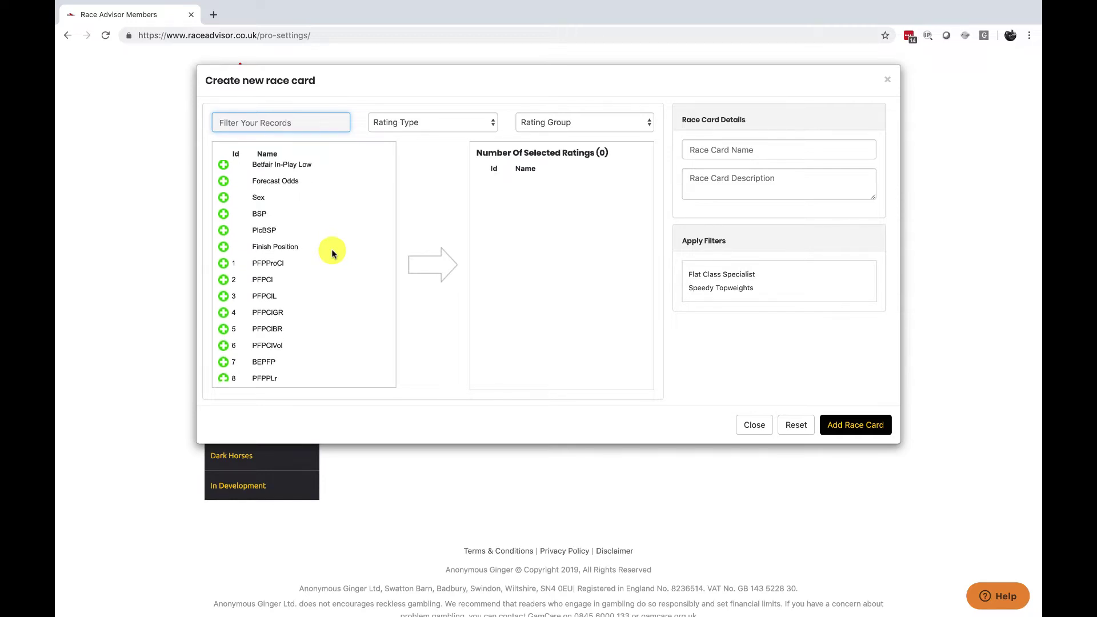
pyautogui.scroll(-2, 332, 253)
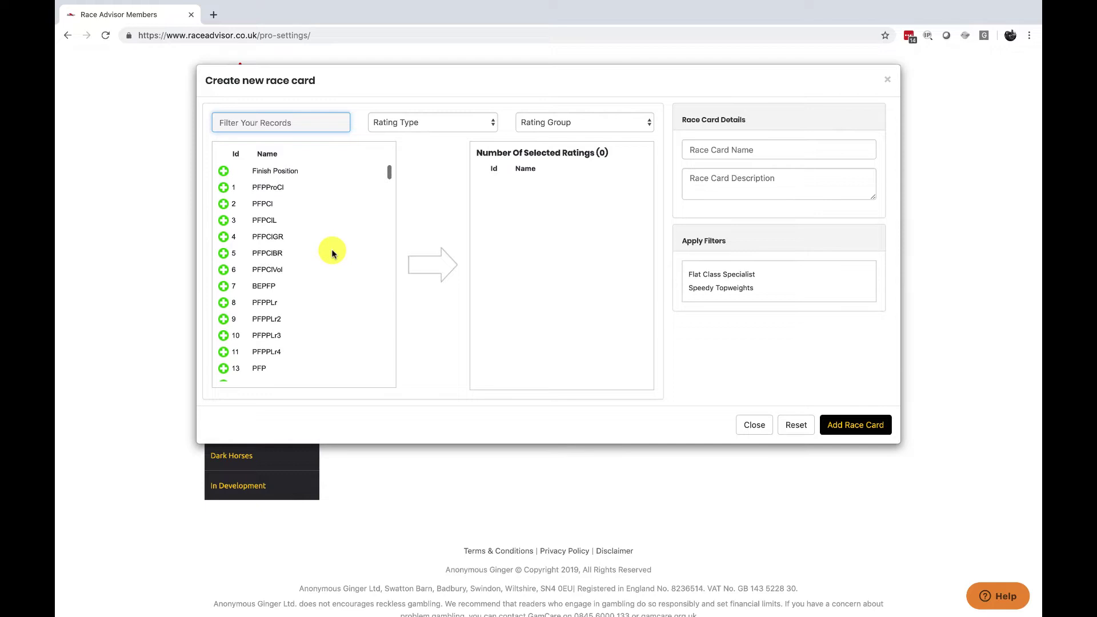
pyautogui.moveTo(278, 237)
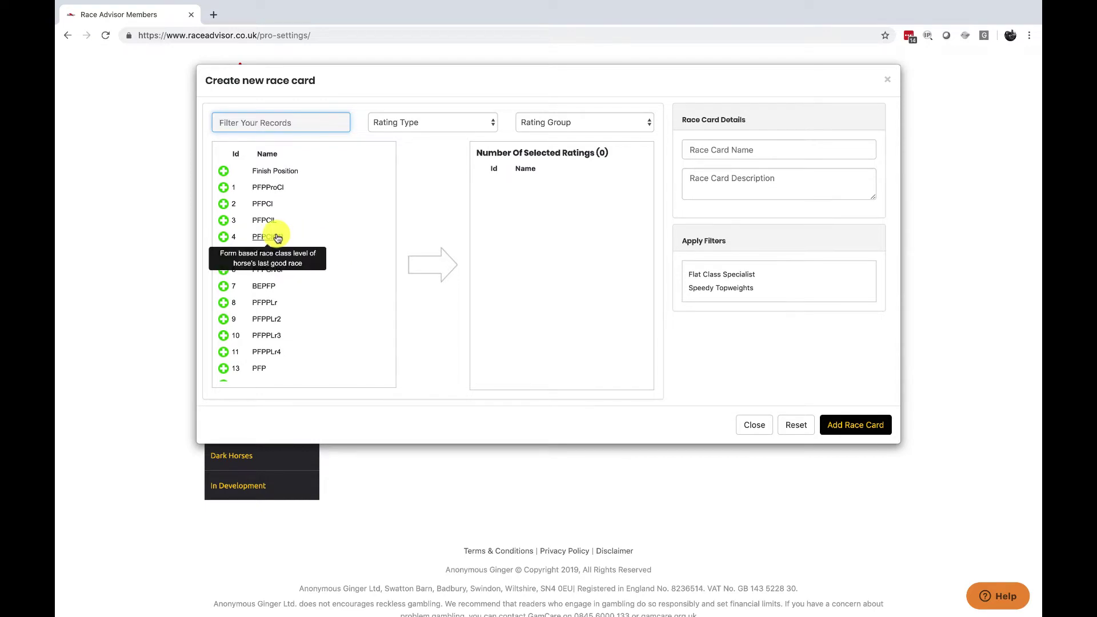
pyautogui.moveTo(272, 275)
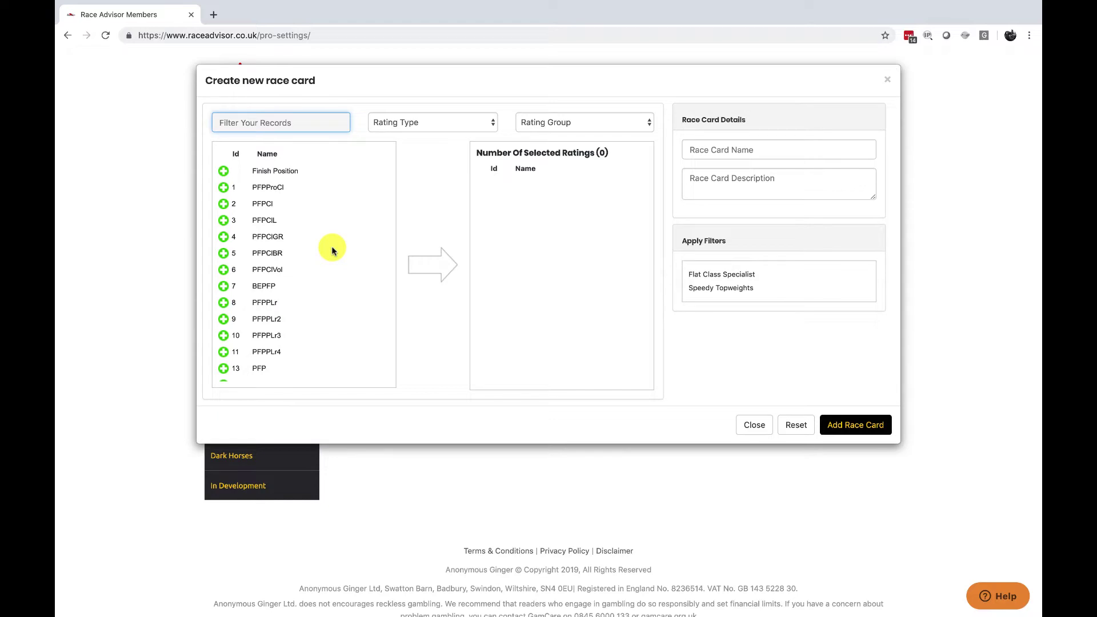
pyautogui.scroll(-10, 331, 246)
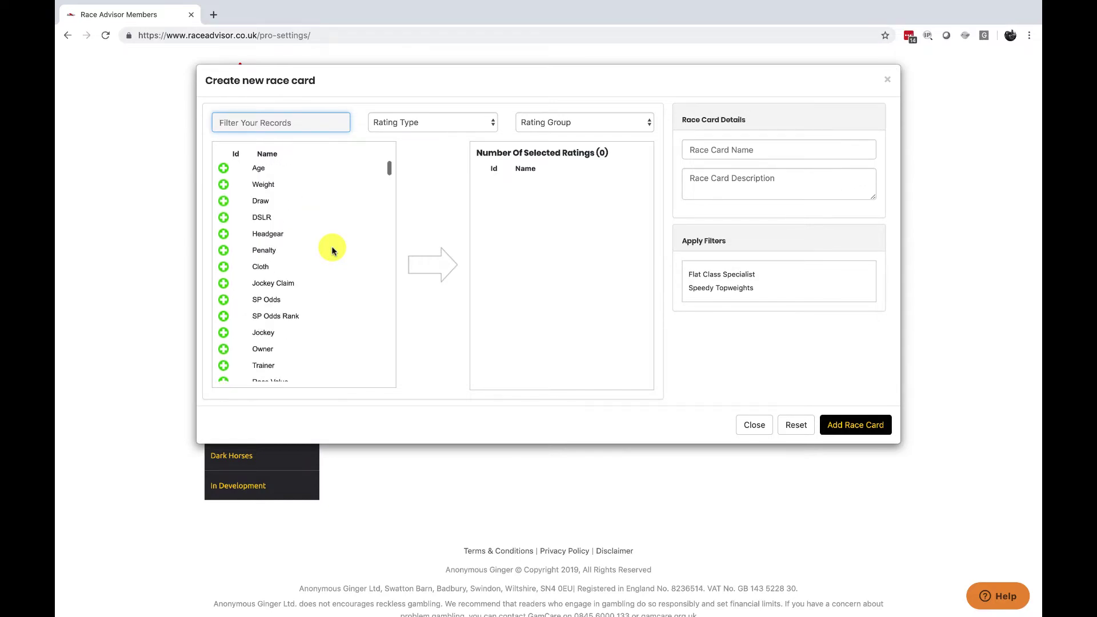
# Show the Rating Type choices Raw, Rank, DiffTp and Other
pyautogui.click(466, 126)
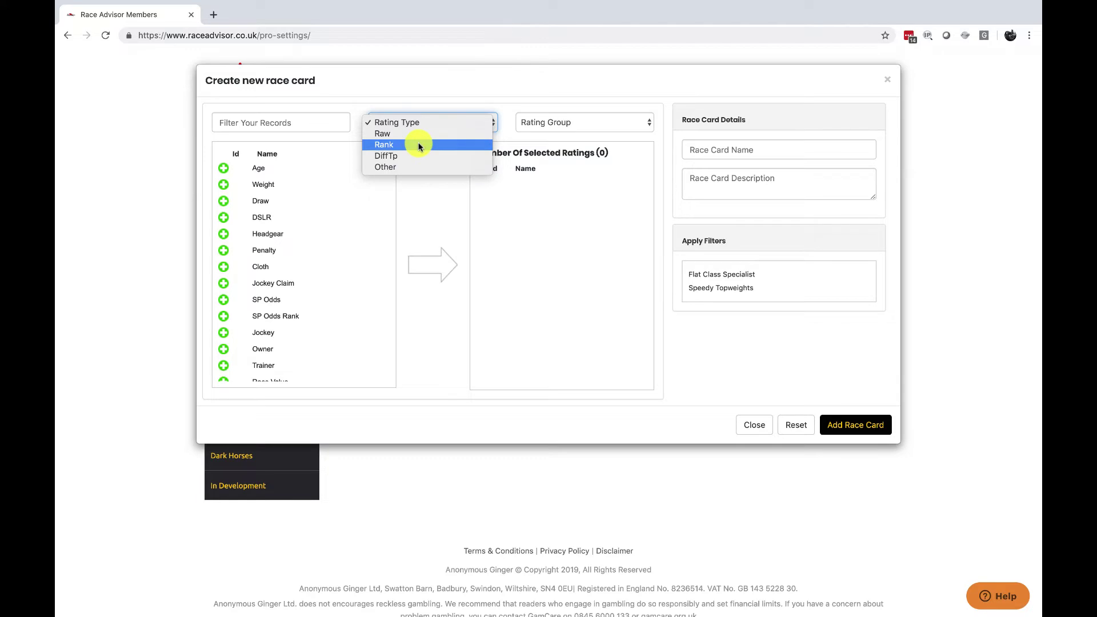
pyautogui.click(419, 147)
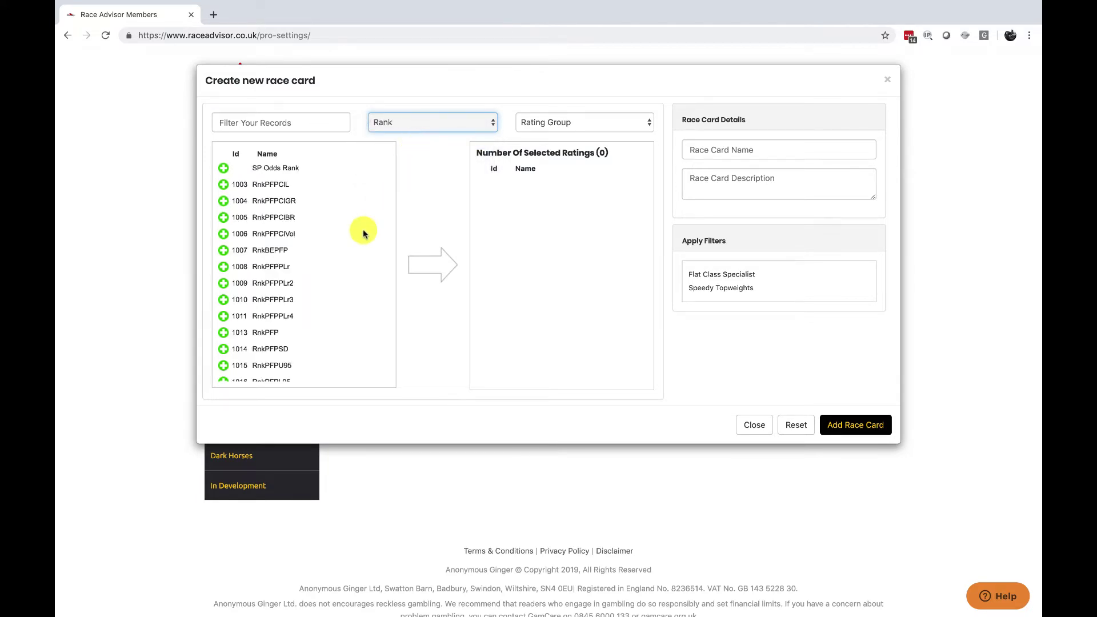
pyautogui.click(571, 123)
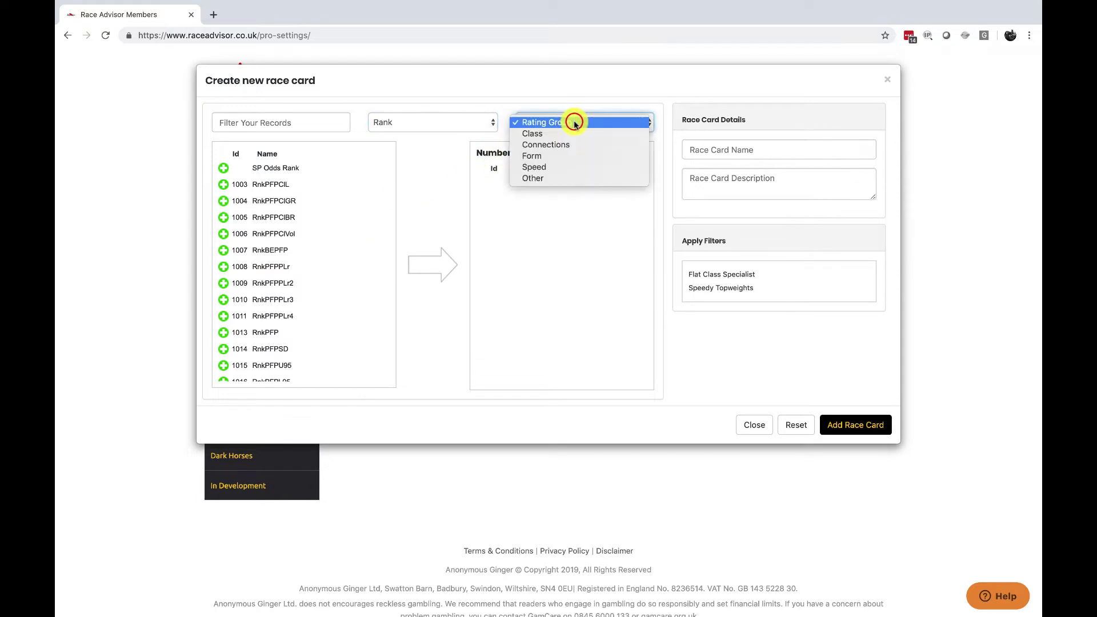
pyautogui.click(562, 159)
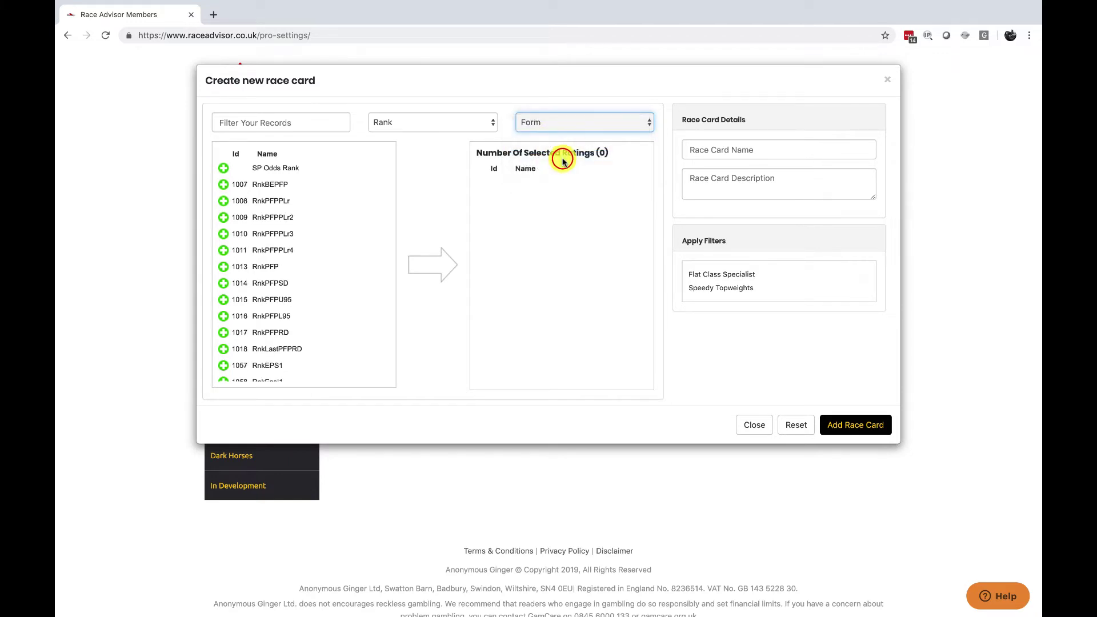
pyautogui.scroll(-3, 308, 306)
pyautogui.scroll(-10, 309, 306)
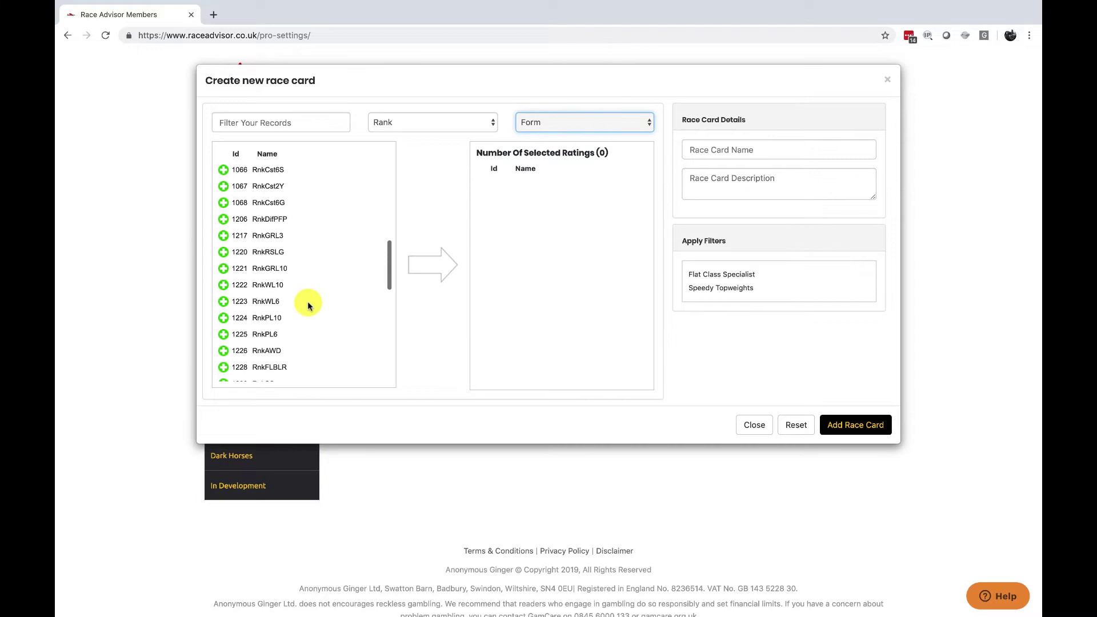
pyautogui.scroll(12, 309, 306)
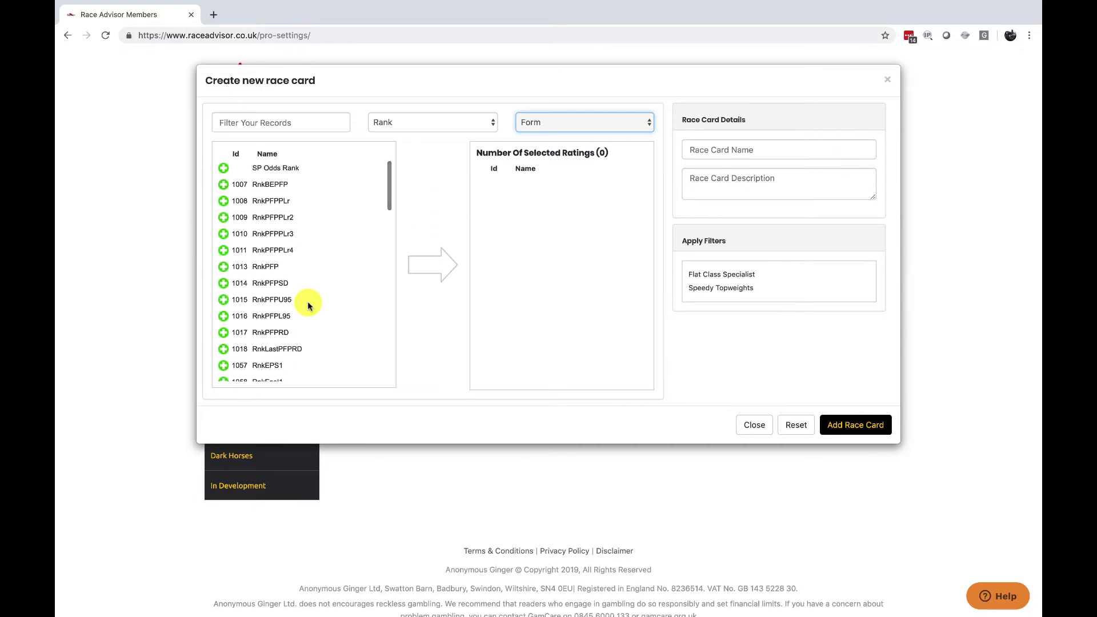
pyautogui.scroll(-3, 307, 306)
pyautogui.scroll(-8, 308, 305)
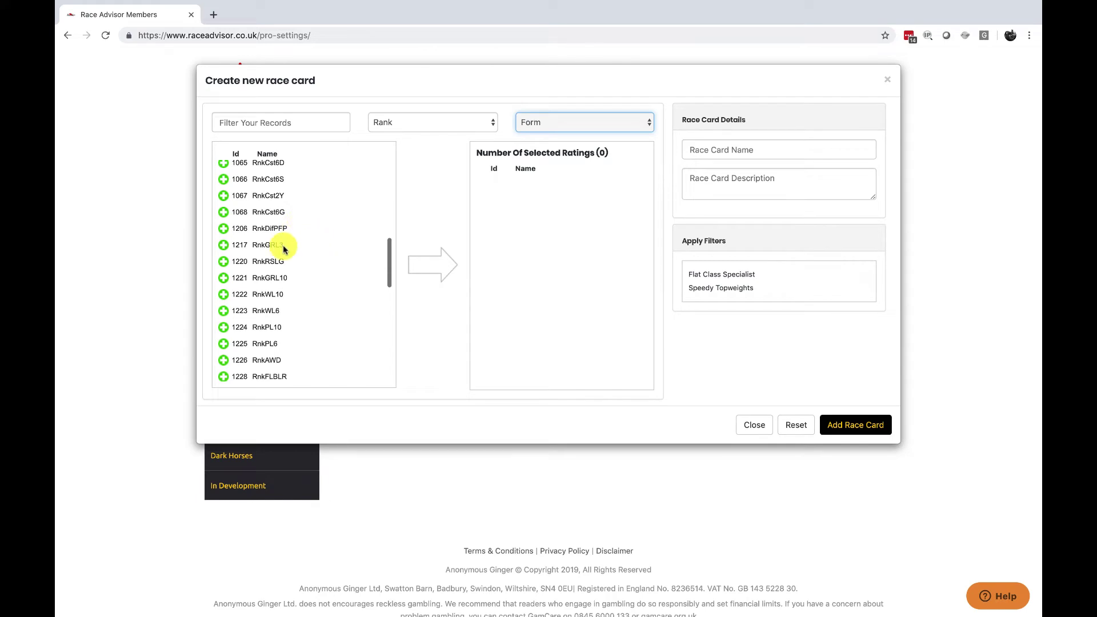
pyautogui.moveTo(278, 250)
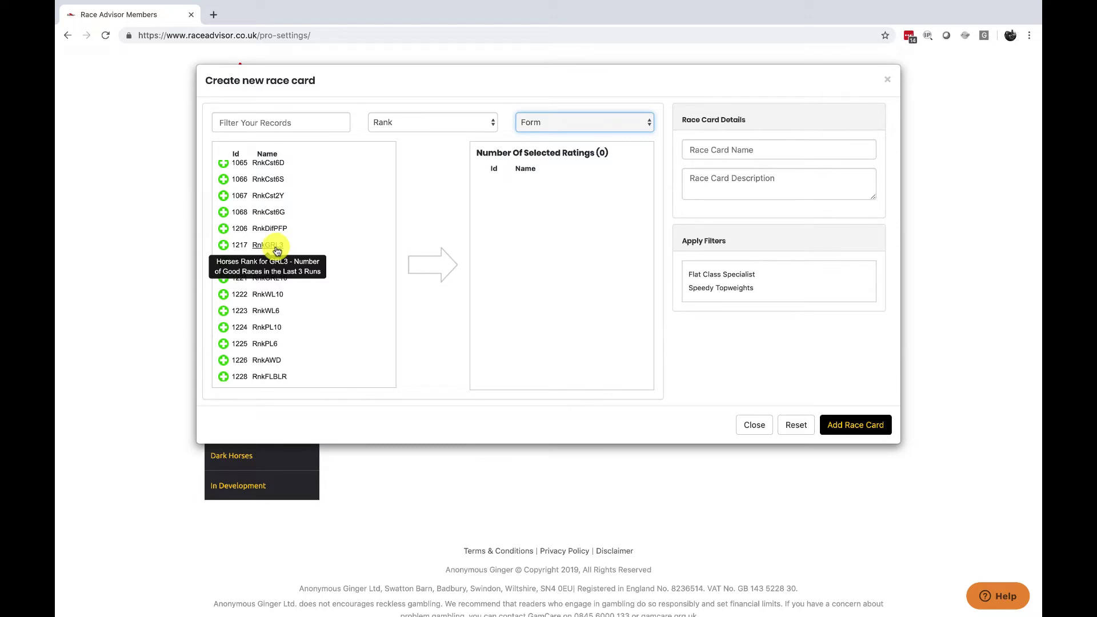
# Add RnkGRL3, RnkRSLG, RnkWL10, RnkWL6, RnkPL6 and RnkGRL10 to the selected ratings
pyautogui.click(221, 247)
pyautogui.click(223, 247)
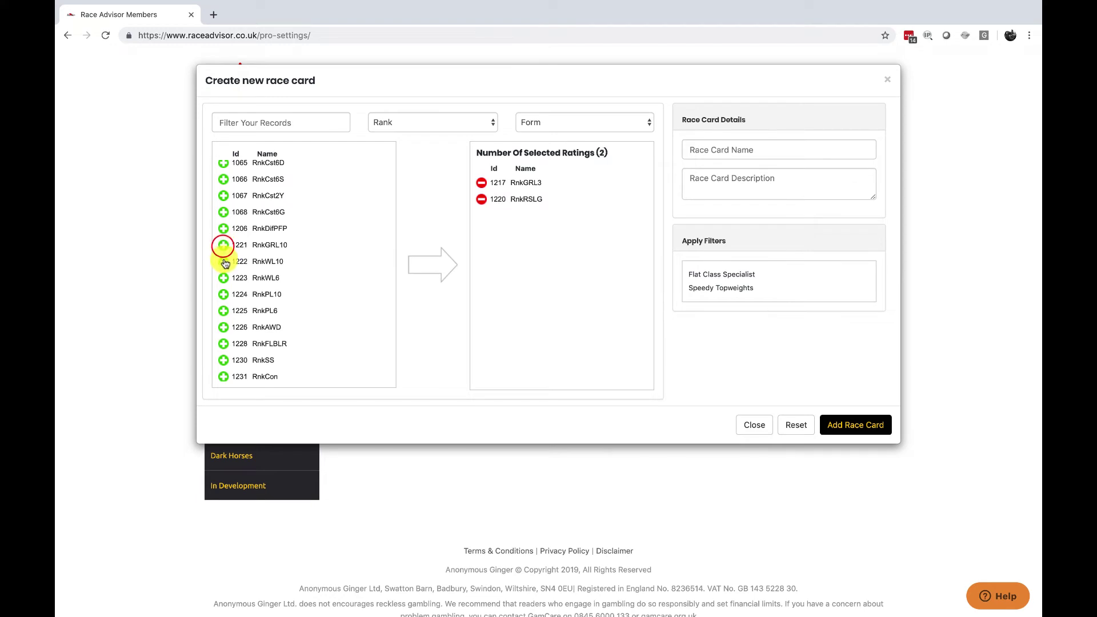
pyautogui.click(223, 261)
pyautogui.click(223, 261)
pyautogui.click(223, 276)
pyautogui.click(222, 245)
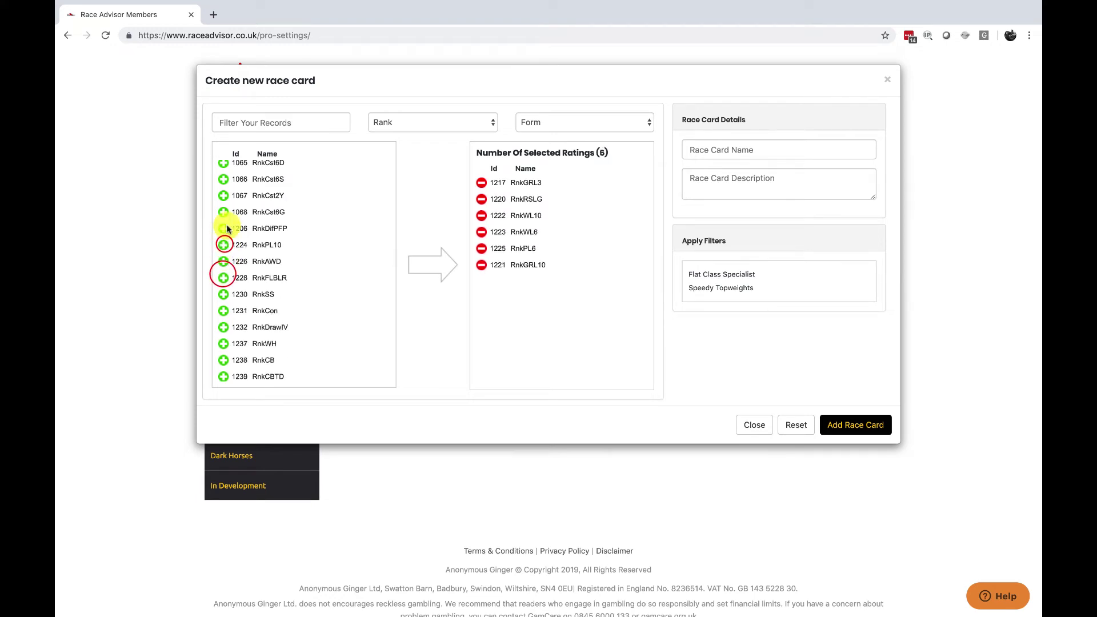
# Switch to Connections ratings, add RnkJRunSty, RnkJSR and RnkTrnrO, and reorder the selection
pyautogui.click(583, 127)
pyautogui.click(587, 112)
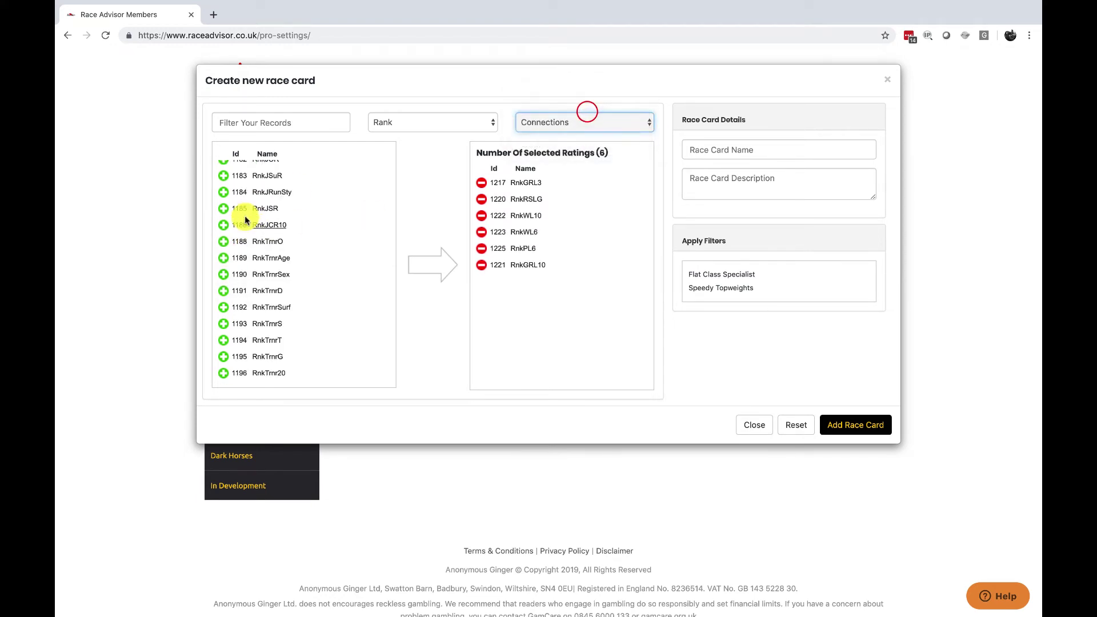
pyautogui.click(223, 192)
pyautogui.click(223, 209)
pyautogui.click(224, 240)
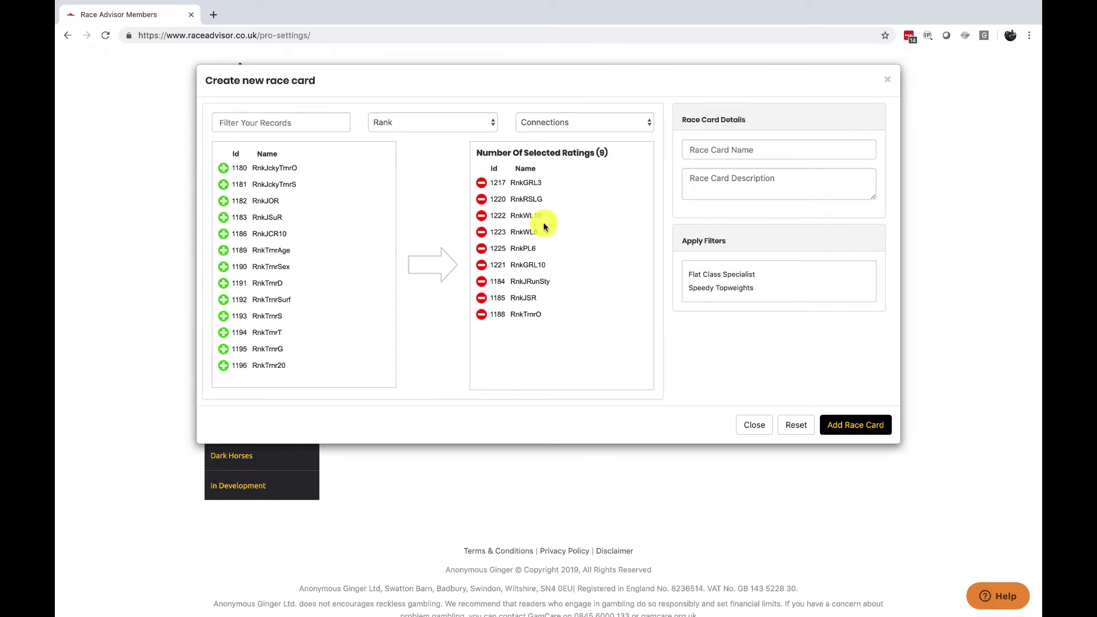
pyautogui.moveTo(527, 183)
pyautogui.mouseDown()
pyautogui.moveTo(529, 211)
pyautogui.moveTo(524, 184)
pyautogui.mouseUp()
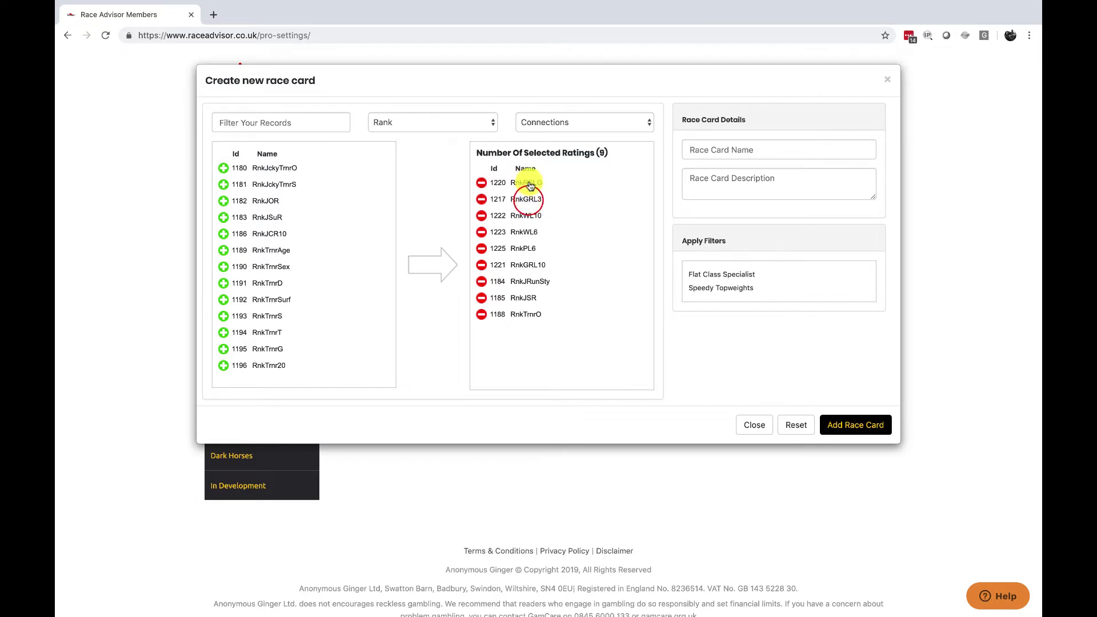
pyautogui.moveTo(530, 232); pyautogui.dragTo(532, 298)
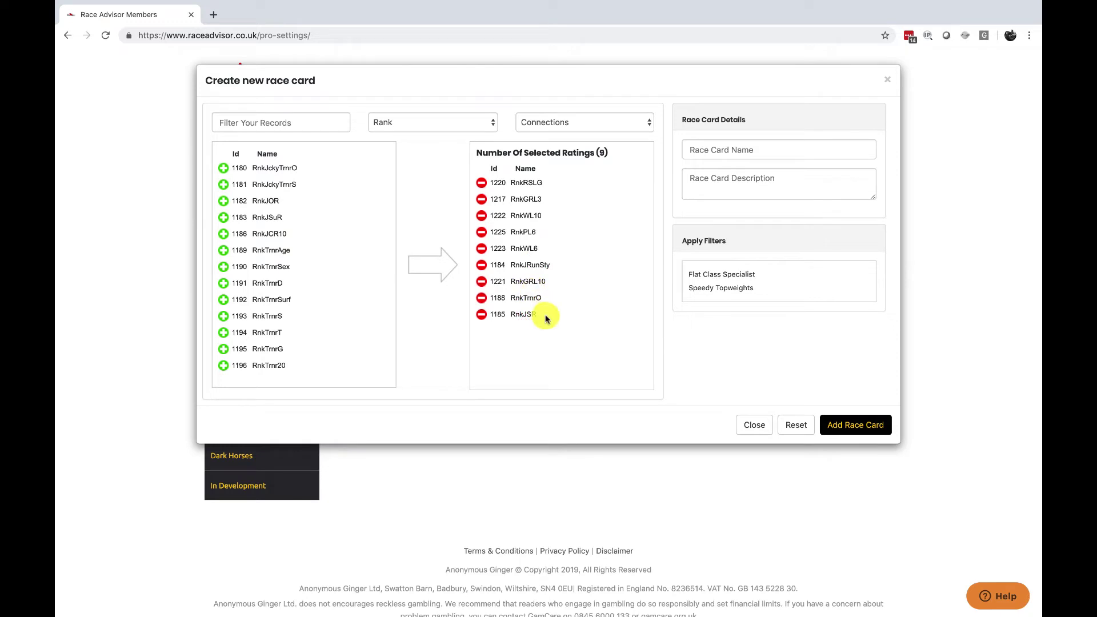
# Remove all nine selected ratings, leaving the selection at 0
pyautogui.click(481, 199)
pyautogui.click(481, 200)
pyautogui.click(481, 199)
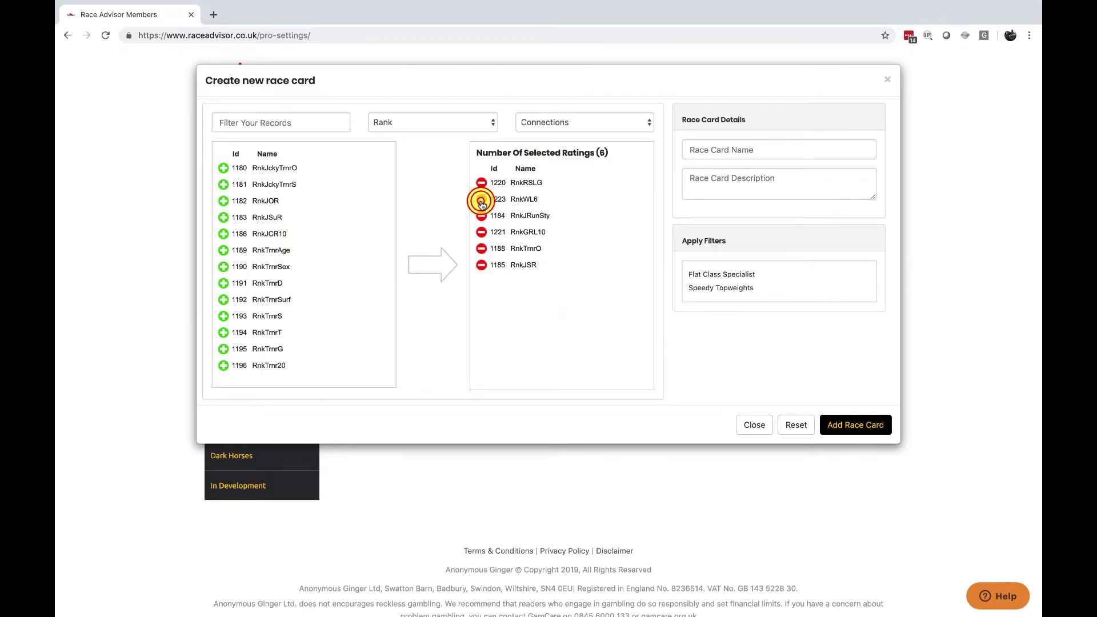
pyautogui.click(481, 200)
pyautogui.click(481, 199)
pyautogui.click(481, 200)
pyautogui.click(481, 200)
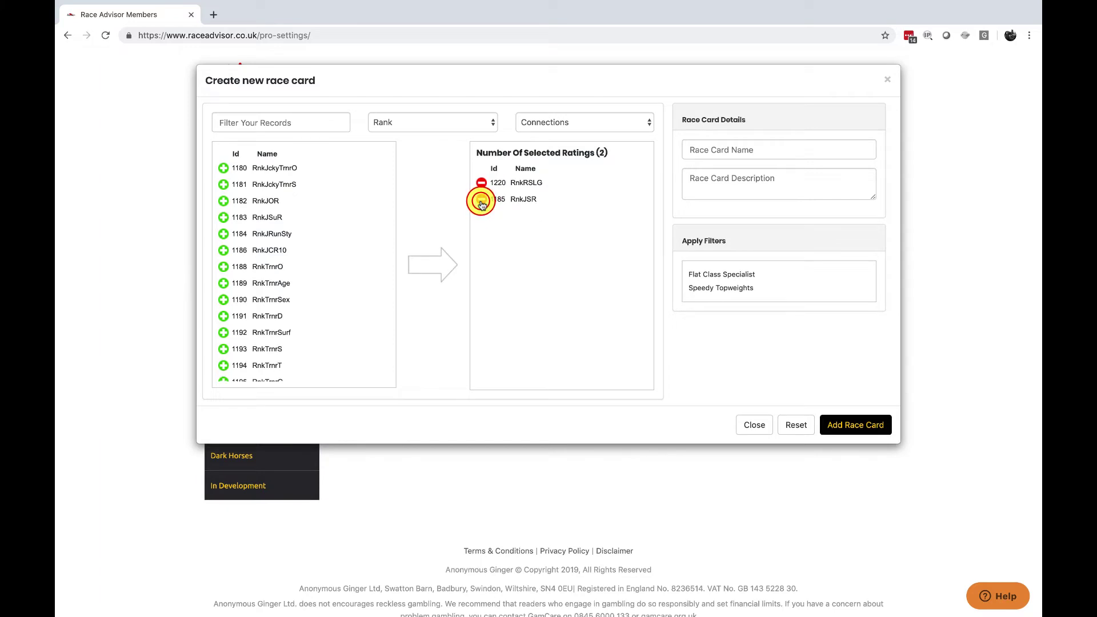
pyautogui.click(481, 200)
pyautogui.click(481, 183)
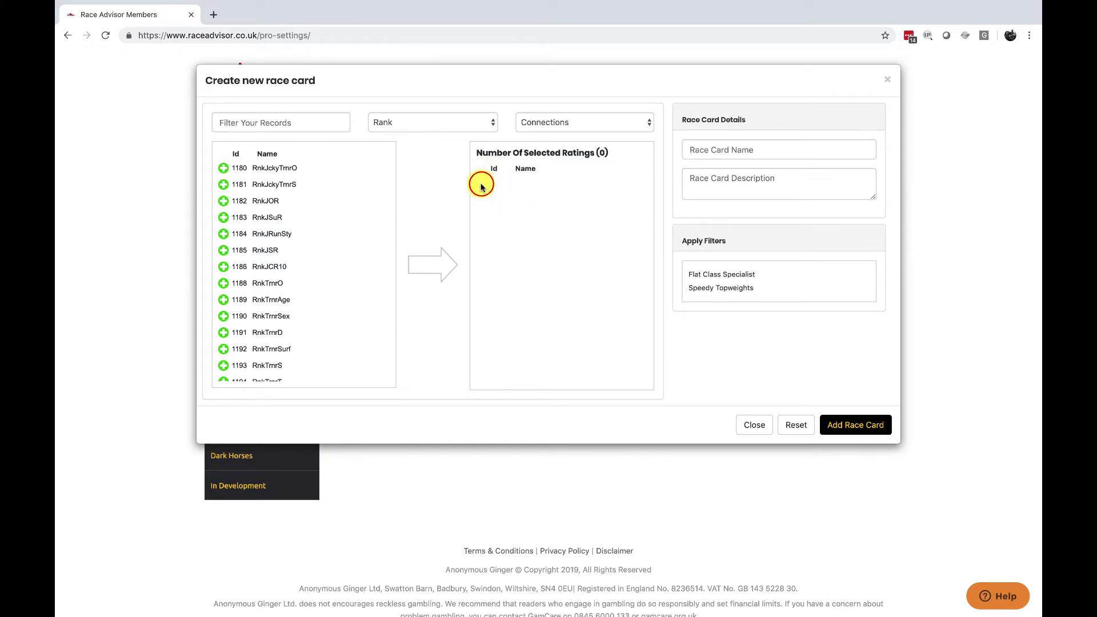
# Leave the race card name and description blank and apply the Speedy Topweights filter
pyautogui.click(799, 154)
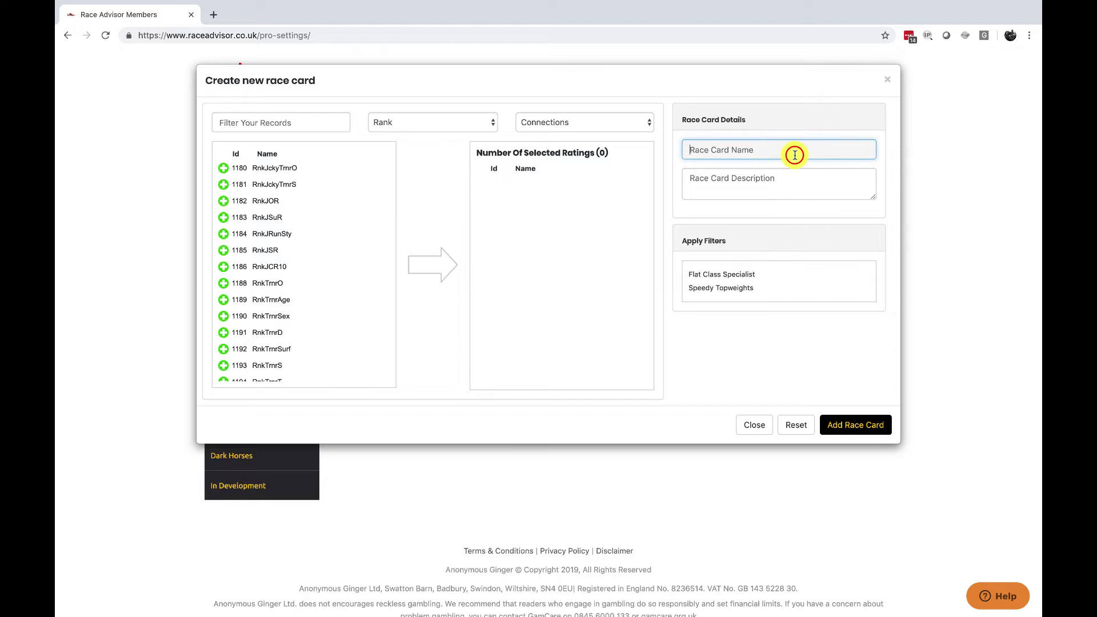
pyautogui.click(765, 179)
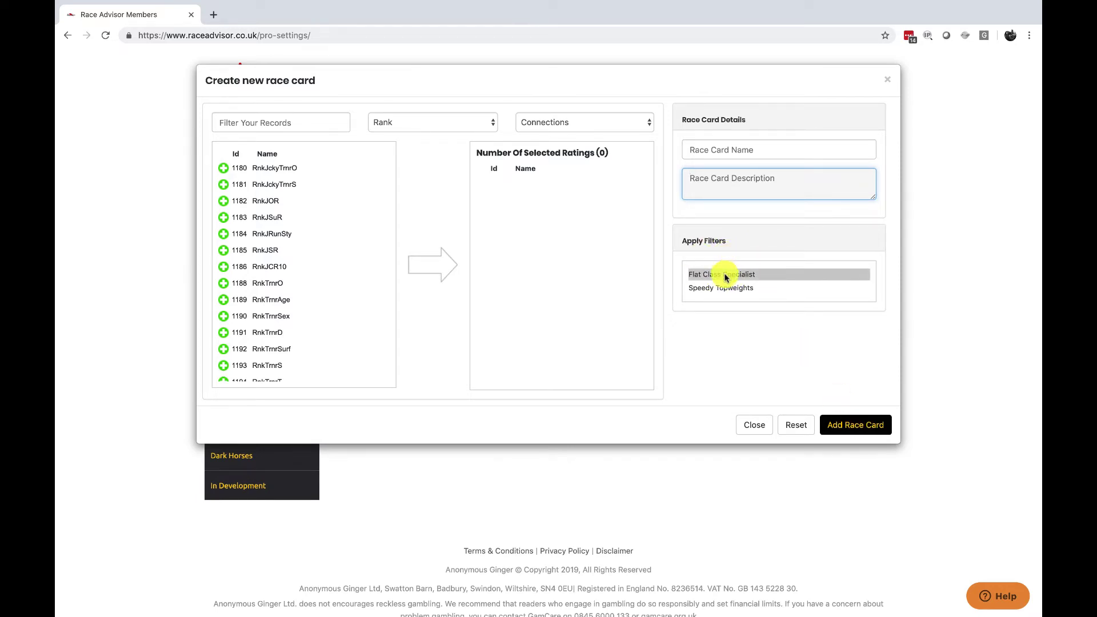
pyautogui.click(714, 337)
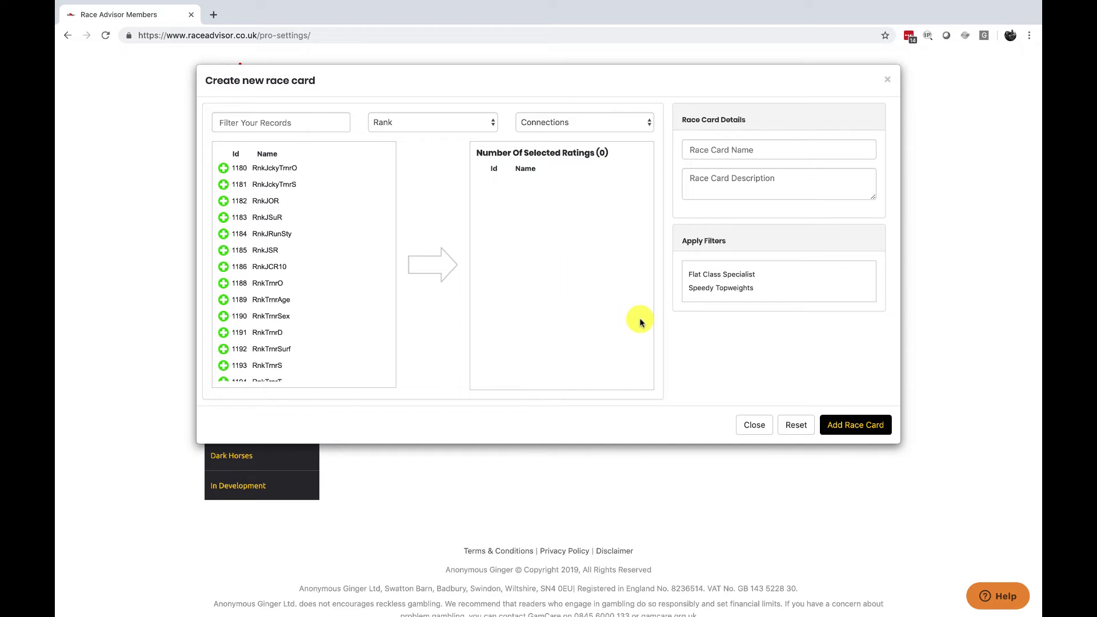
pyautogui.click(723, 288)
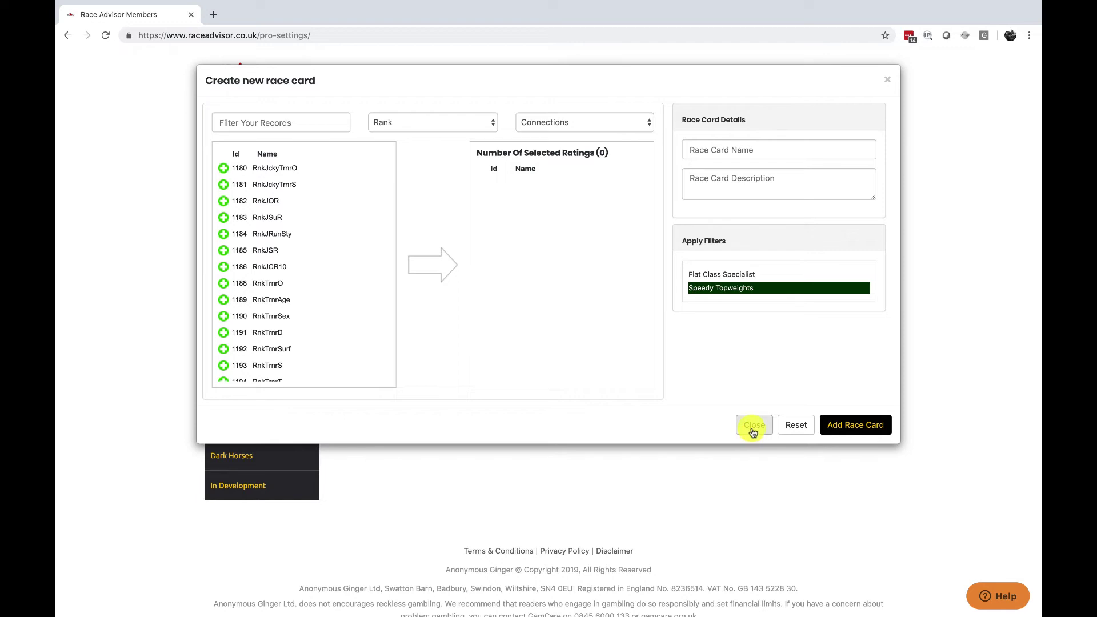
# Close the Create new race card dialog without saving
pyautogui.click(753, 427)
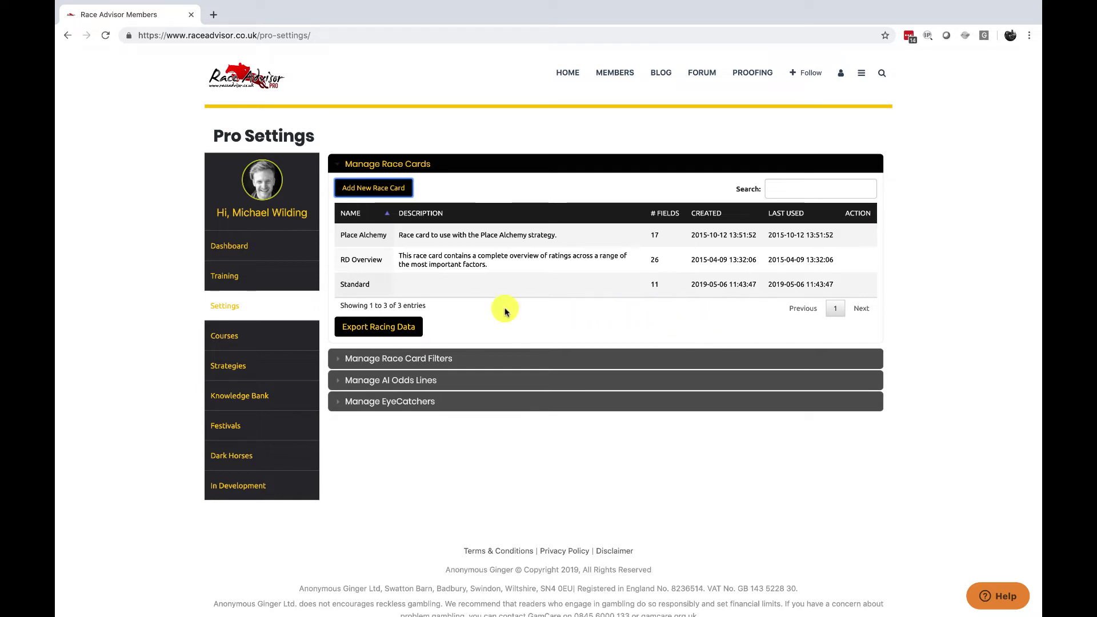
pyautogui.click(396, 330)
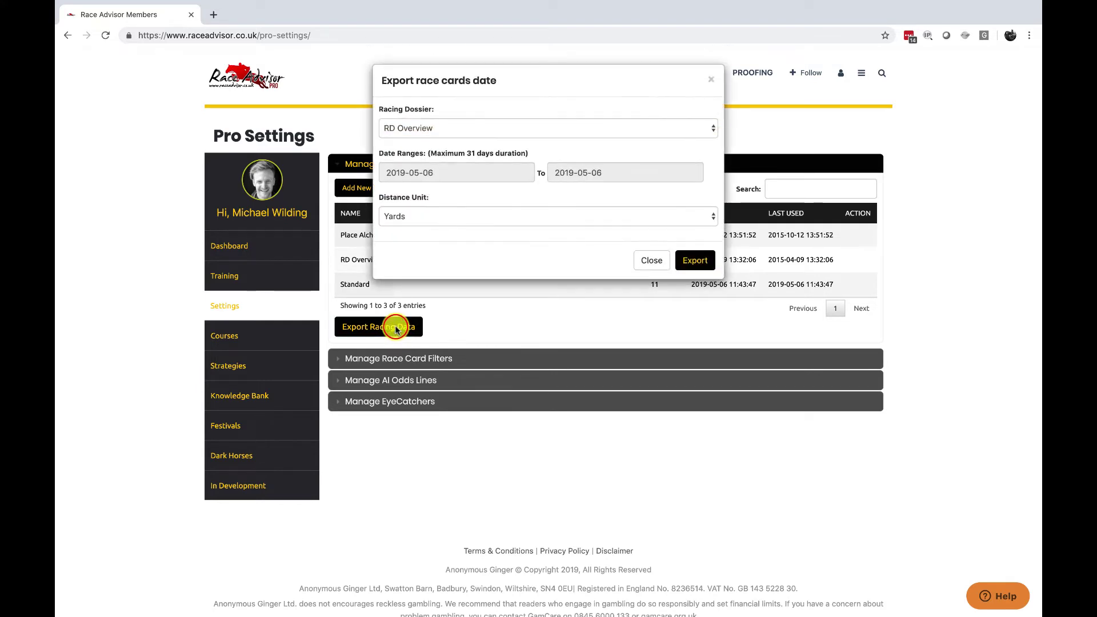
pyautogui.click(667, 127)
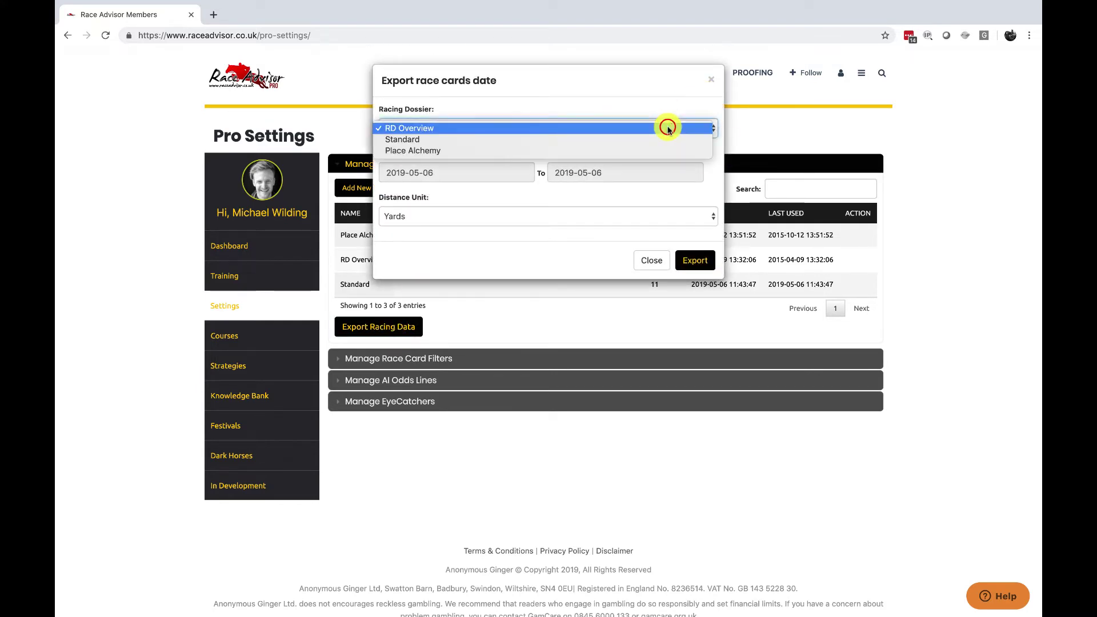
pyautogui.click(611, 205)
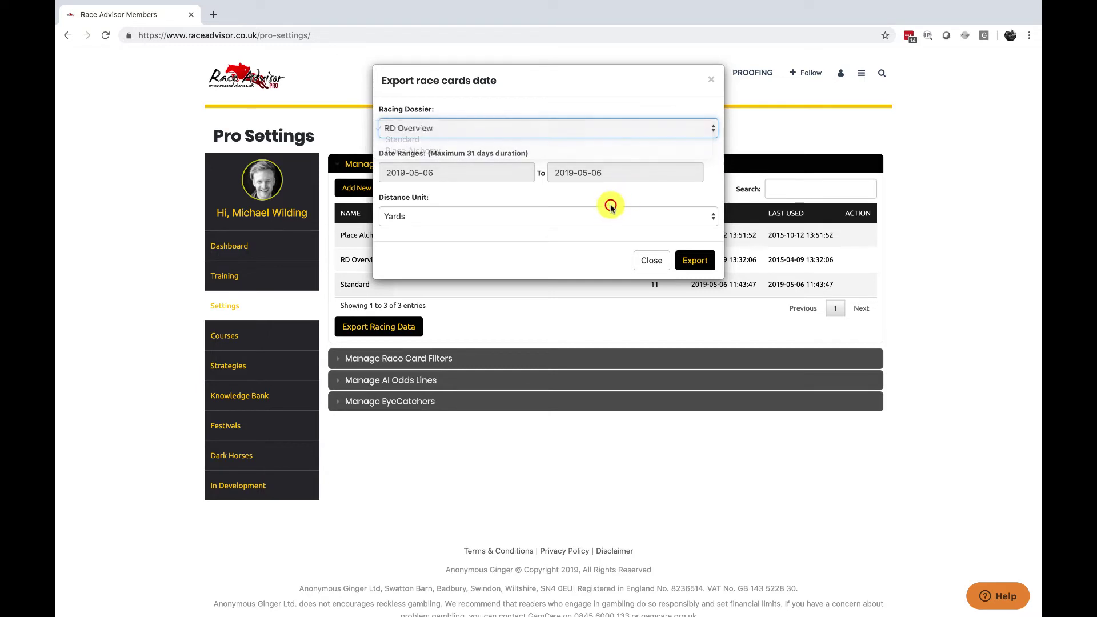
pyautogui.click(506, 175)
pyautogui.click(614, 174)
pyautogui.click(480, 204)
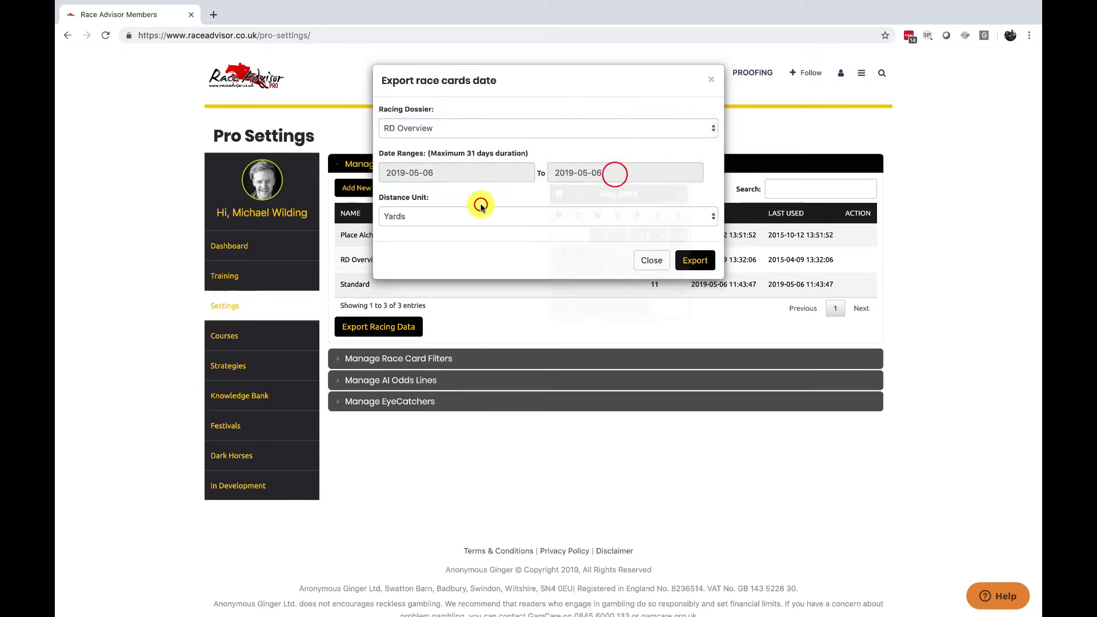
pyautogui.click(482, 214)
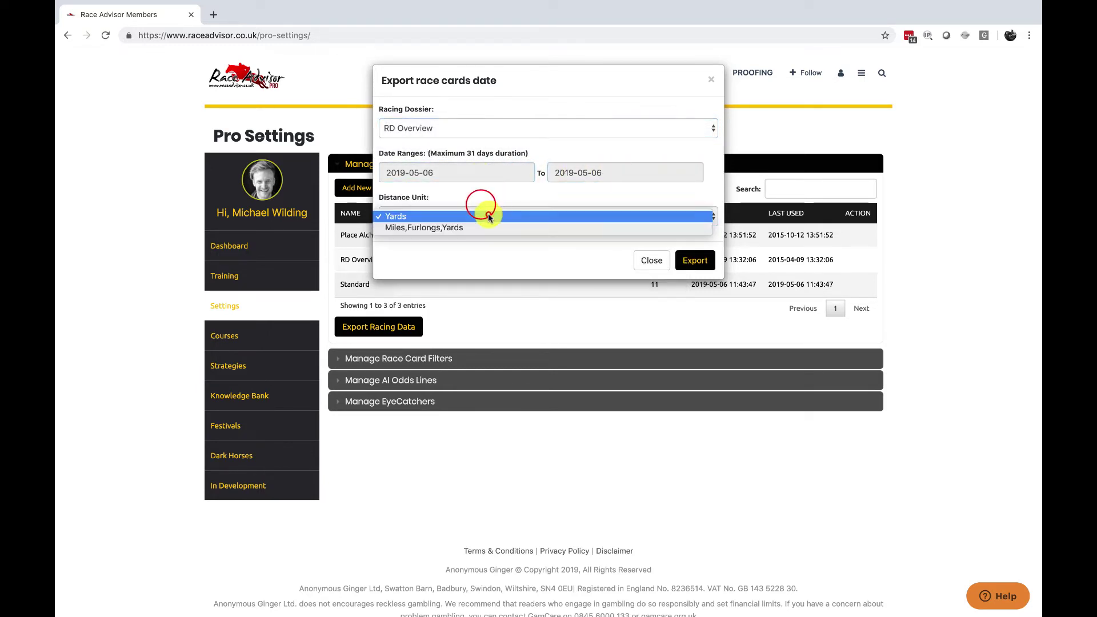
pyautogui.click(490, 246)
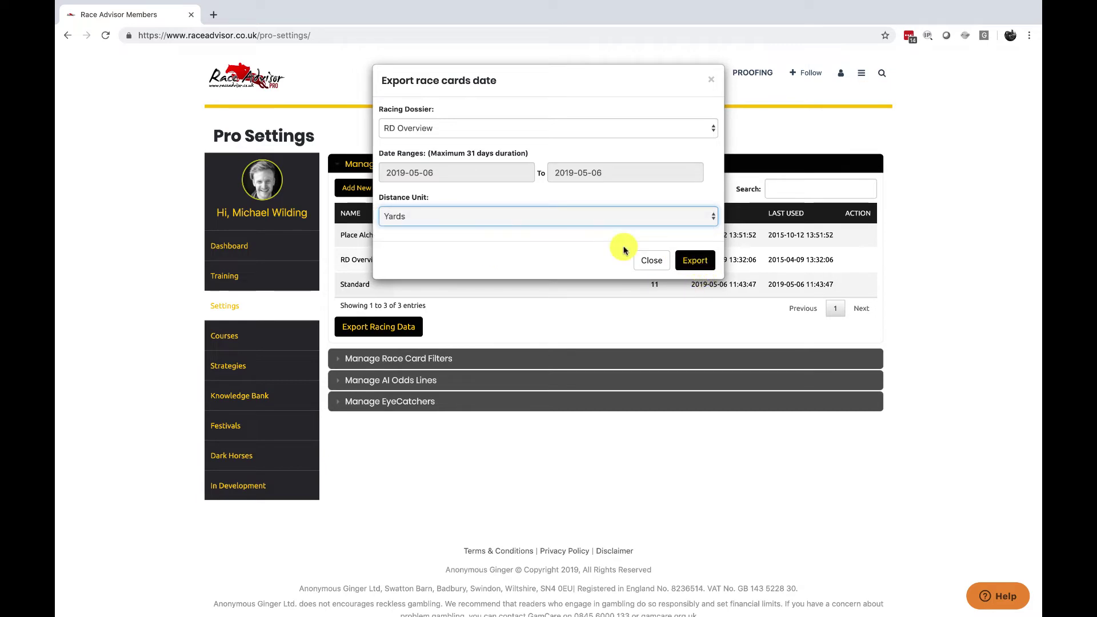
pyautogui.click(501, 128)
pyautogui.click(485, 250)
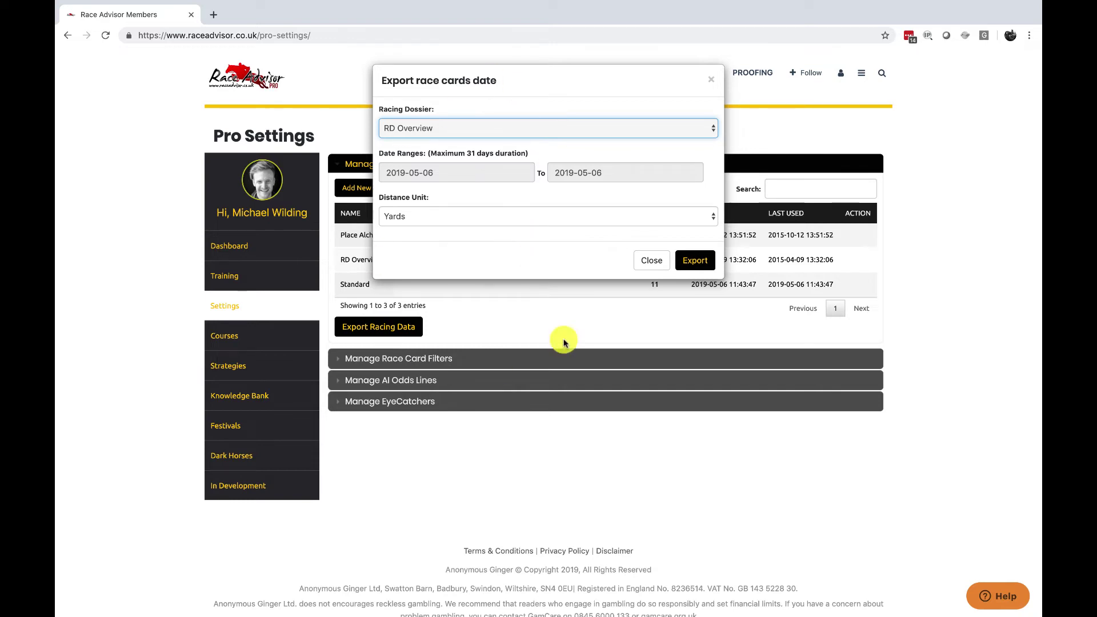
# Dismiss the export options and expand Manage Race Card Filters
pyautogui.click(650, 261)
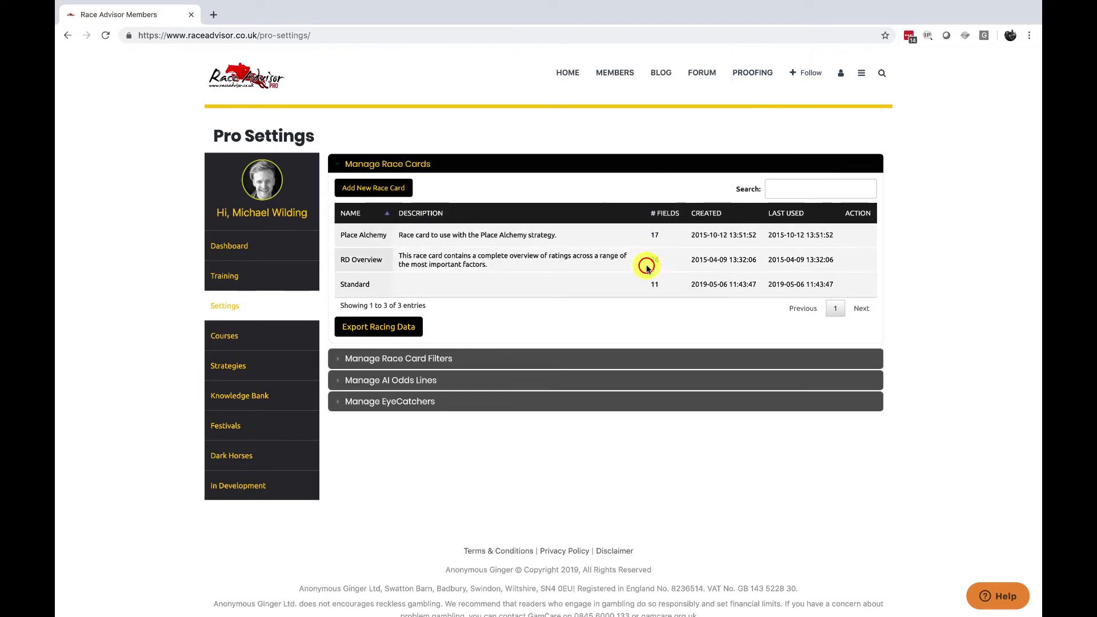
pyautogui.scroll(-1, 644, 299)
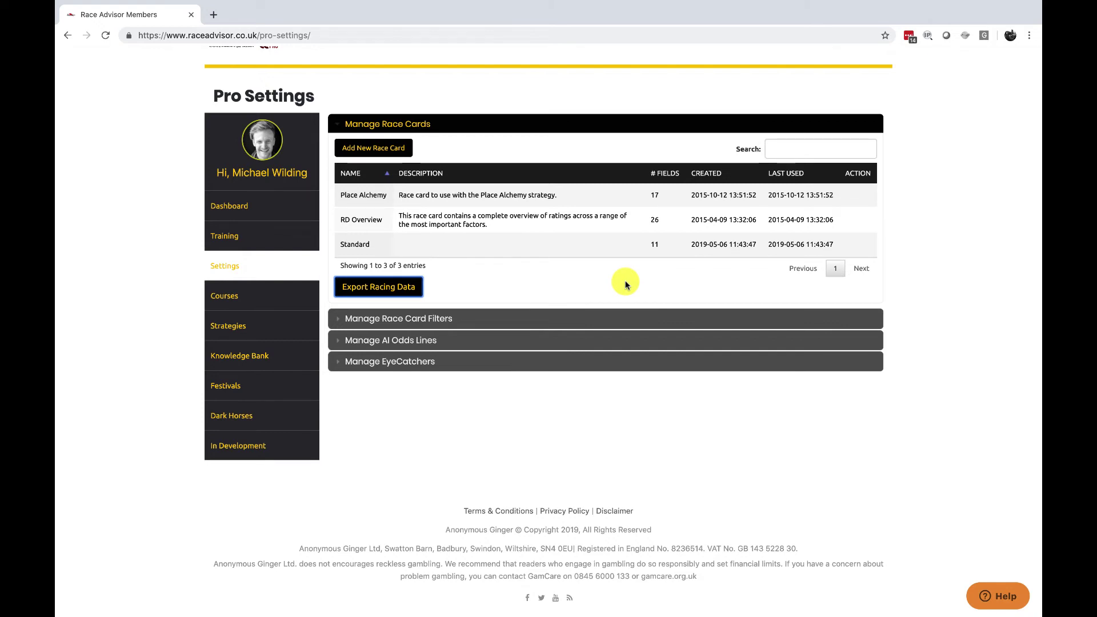
pyautogui.scroll(1, 626, 285)
pyautogui.click(536, 349)
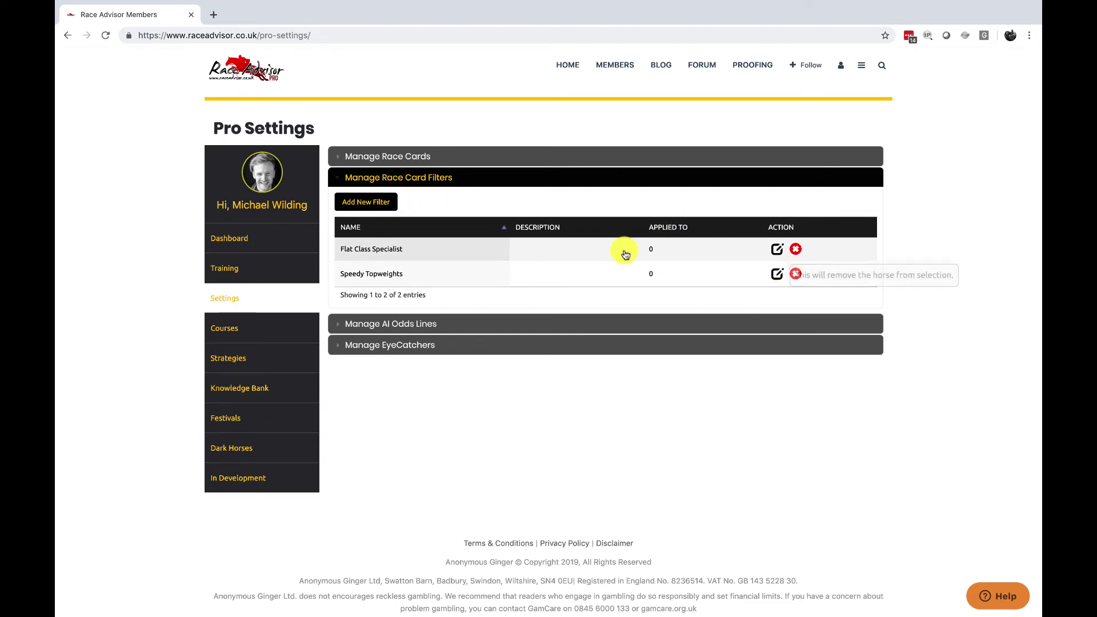
# Start a new filter with Flat AW race type and Good To Firm and Good To Yielding going
pyautogui.click(375, 202)
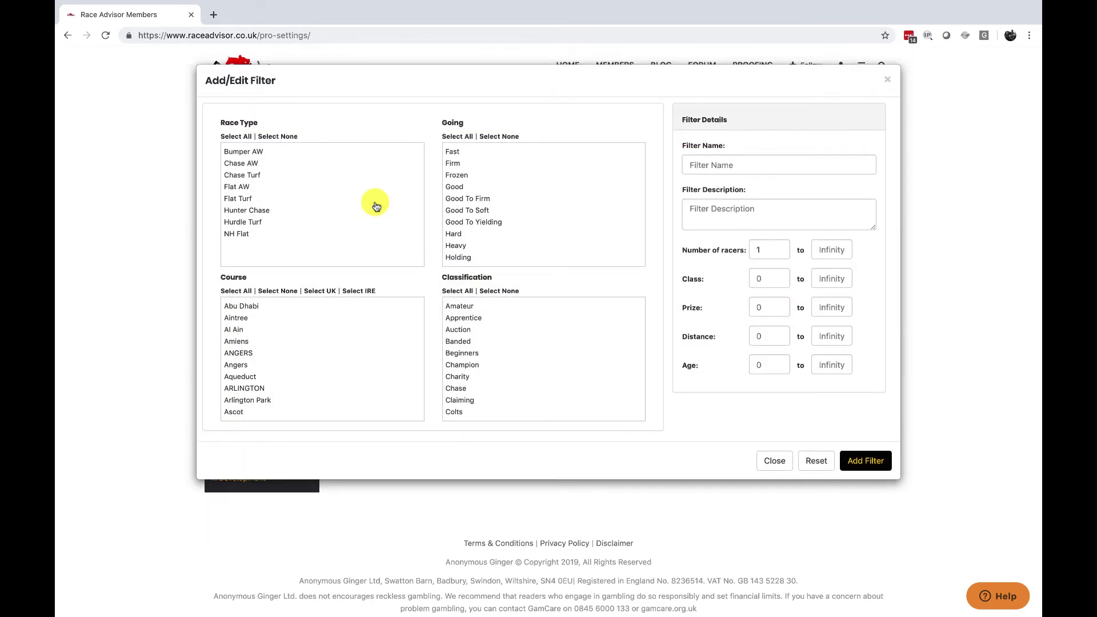
pyautogui.moveTo(276, 188); pyautogui.dragTo(277, 197)
pyautogui.click(278, 188)
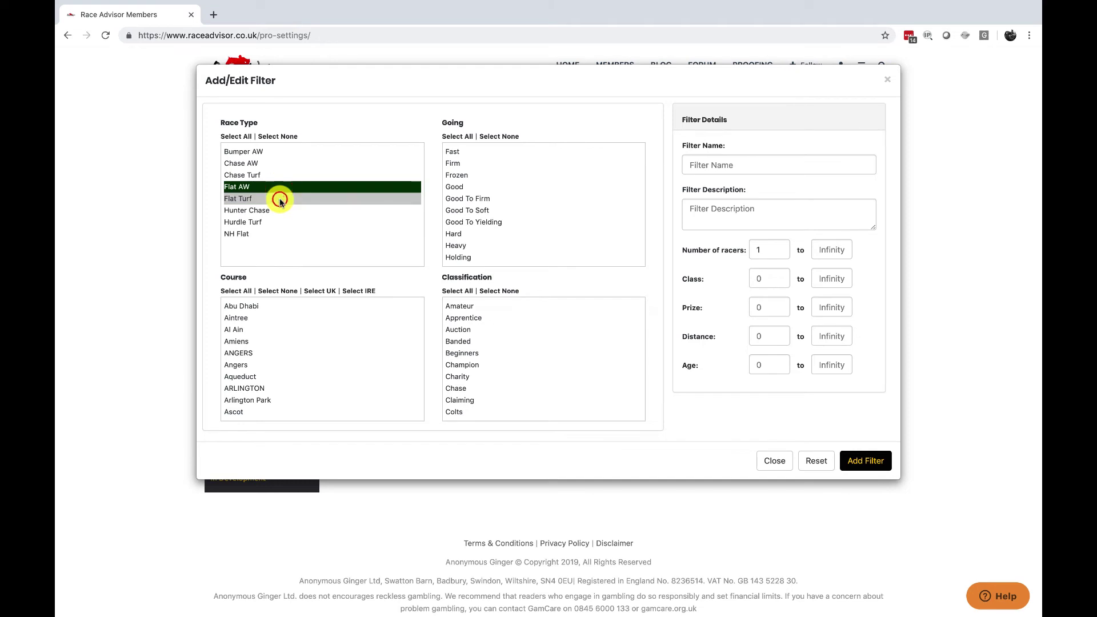
pyautogui.click(257, 220)
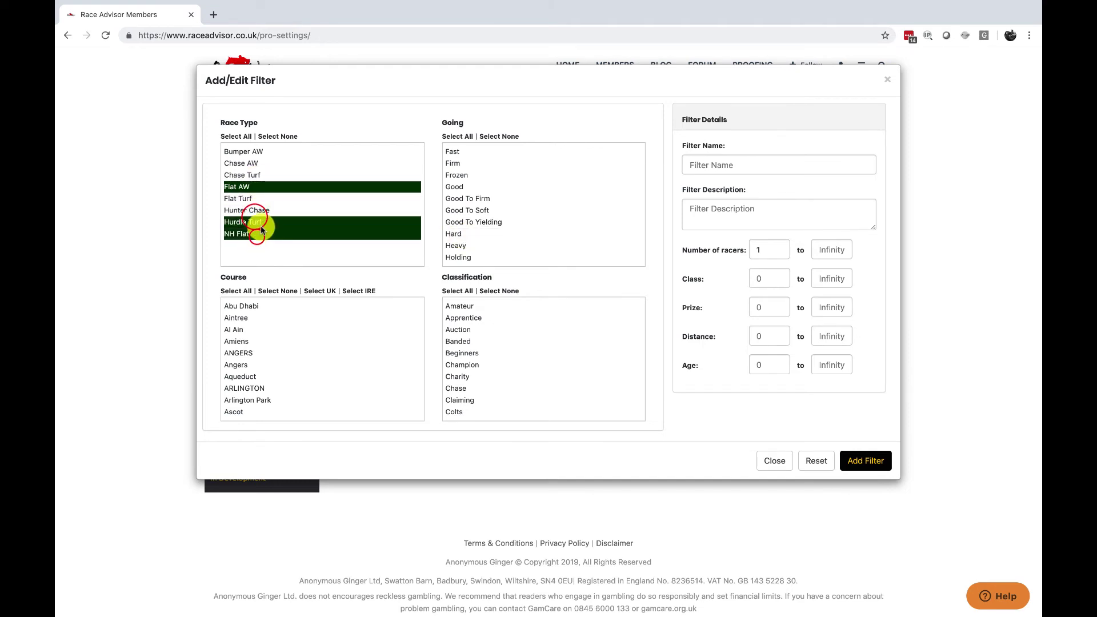
pyautogui.click(266, 222)
pyautogui.click(266, 231)
pyautogui.click(503, 198)
pyautogui.keyDown('super'); pyautogui.click(501, 221); pyautogui.keyUp('super')
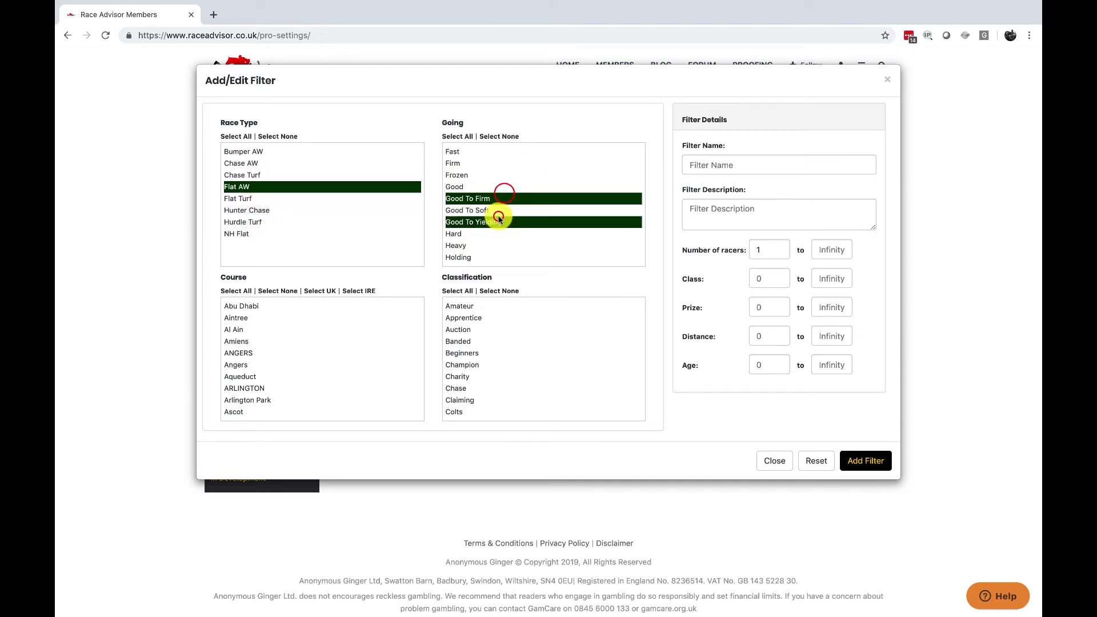
# Try course picks Amiens and Aqueduct and the Select All, None, UK and IRE buttons
pyautogui.scroll(-2, 502, 220)
pyautogui.click(306, 341)
pyautogui.keyDown('super'); pyautogui.click(304, 375); pyautogui.keyUp('super')
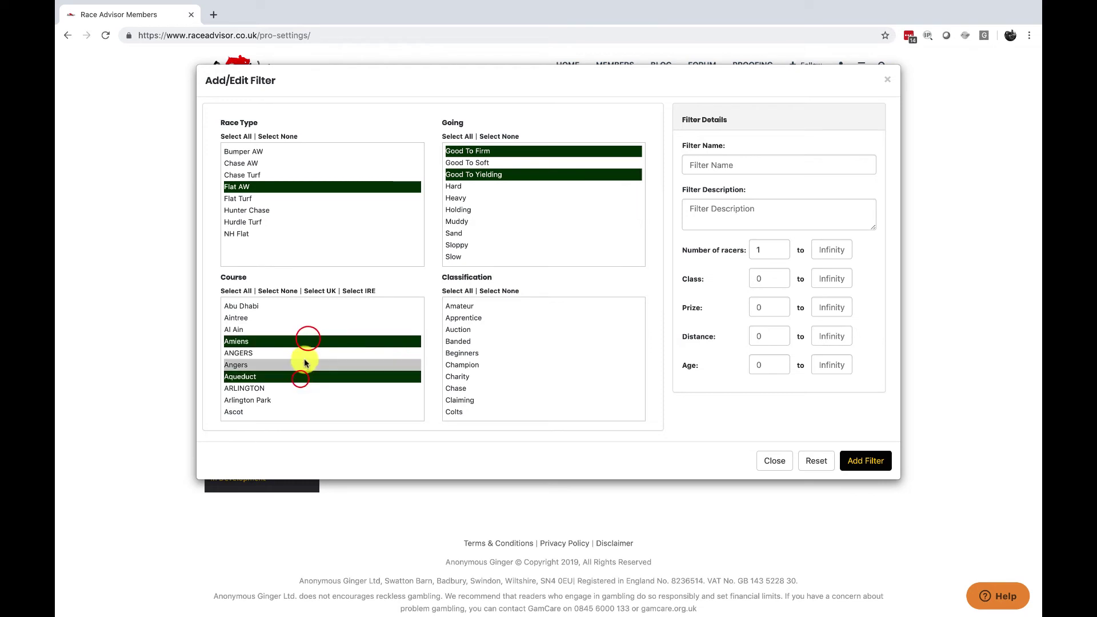
pyautogui.scroll(-3, 464, 333)
pyautogui.scroll(3, 464, 336)
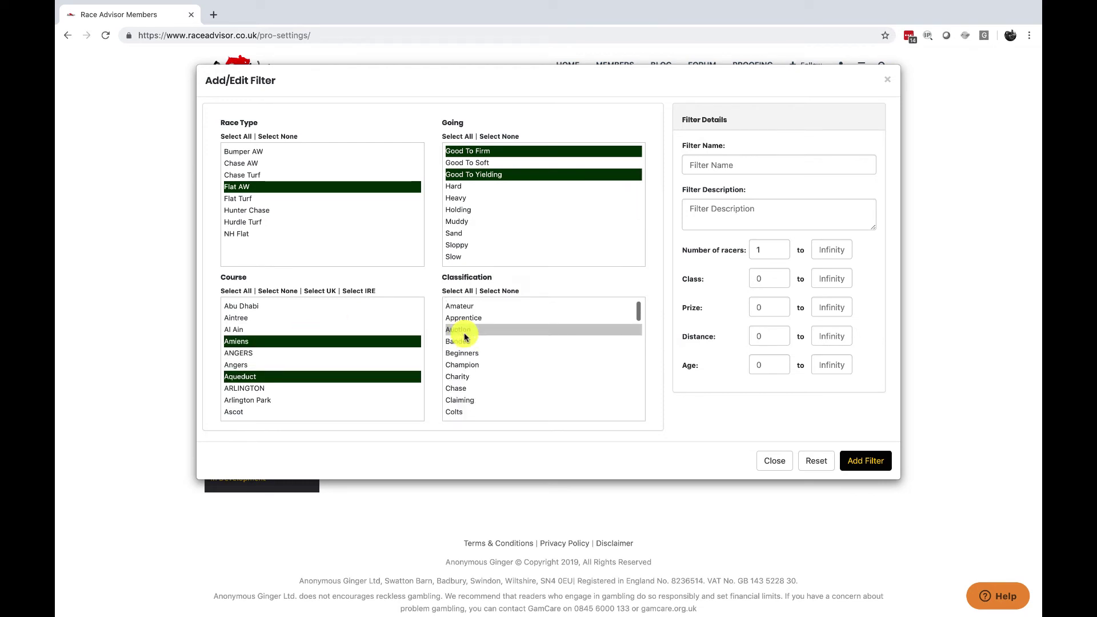
pyautogui.click(241, 292)
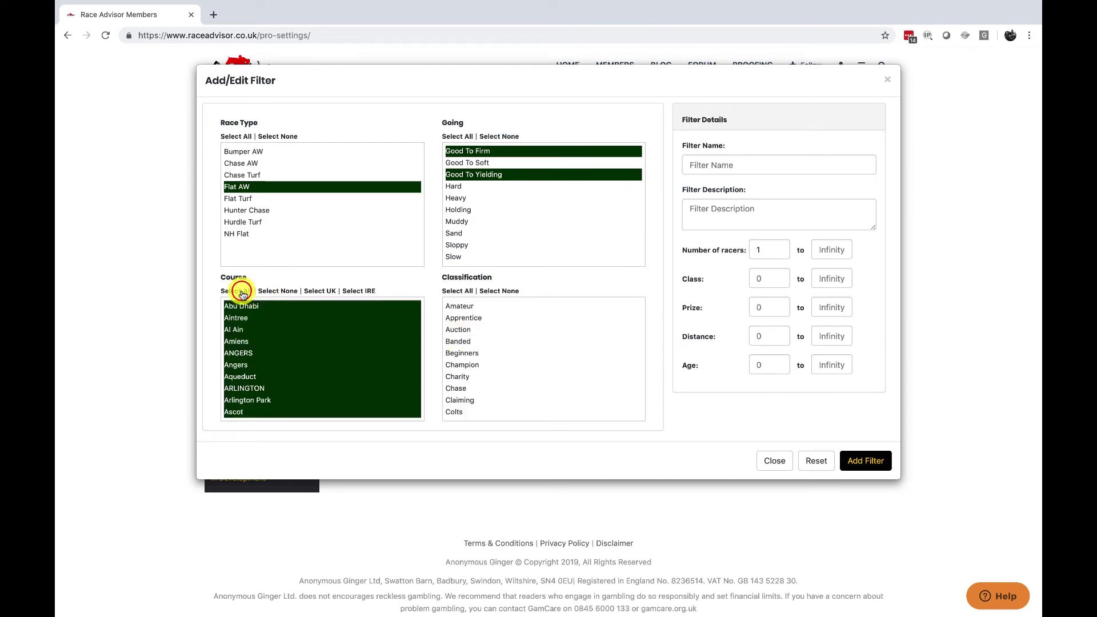
pyautogui.click(278, 291)
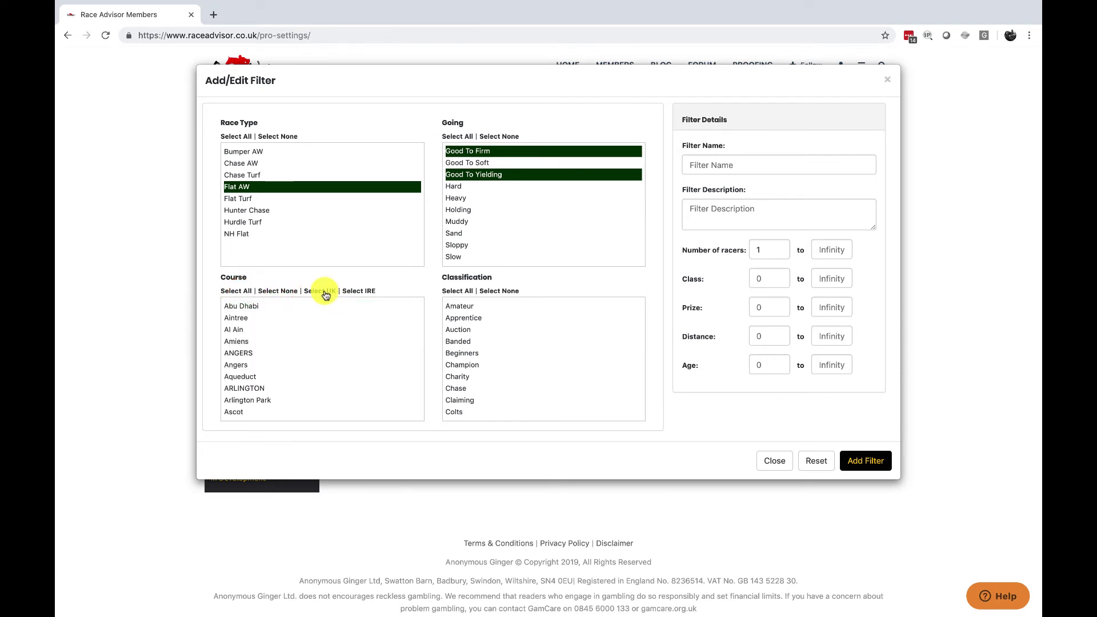
pyautogui.click(324, 292)
pyautogui.click(365, 292)
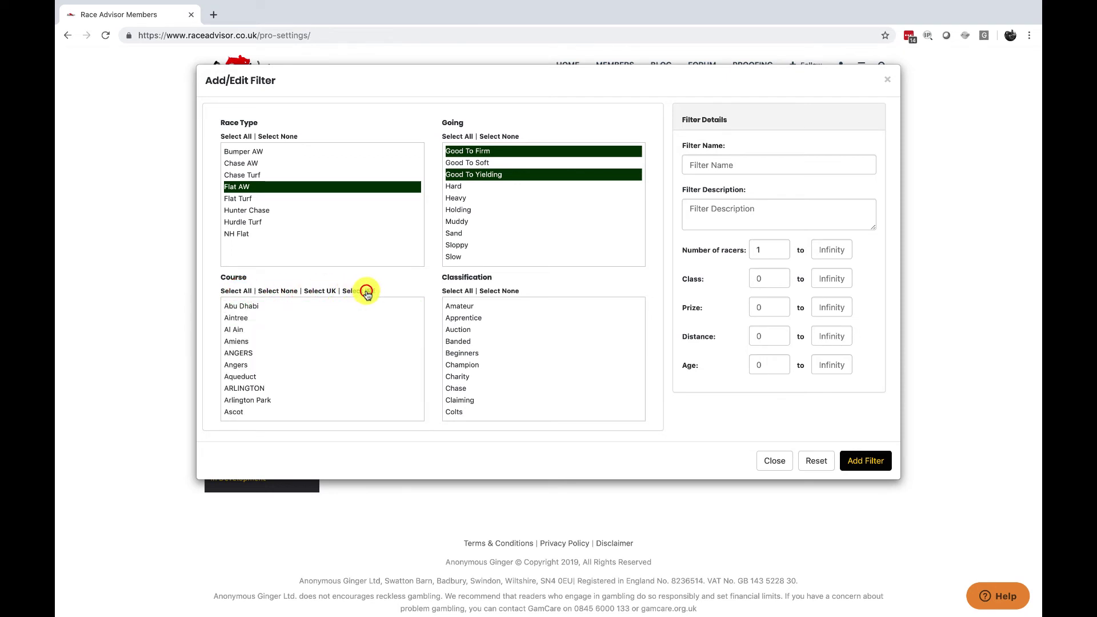
# Step through the filter name, description, minimum racers, class, prize and distance fields
pyautogui.click(718, 164)
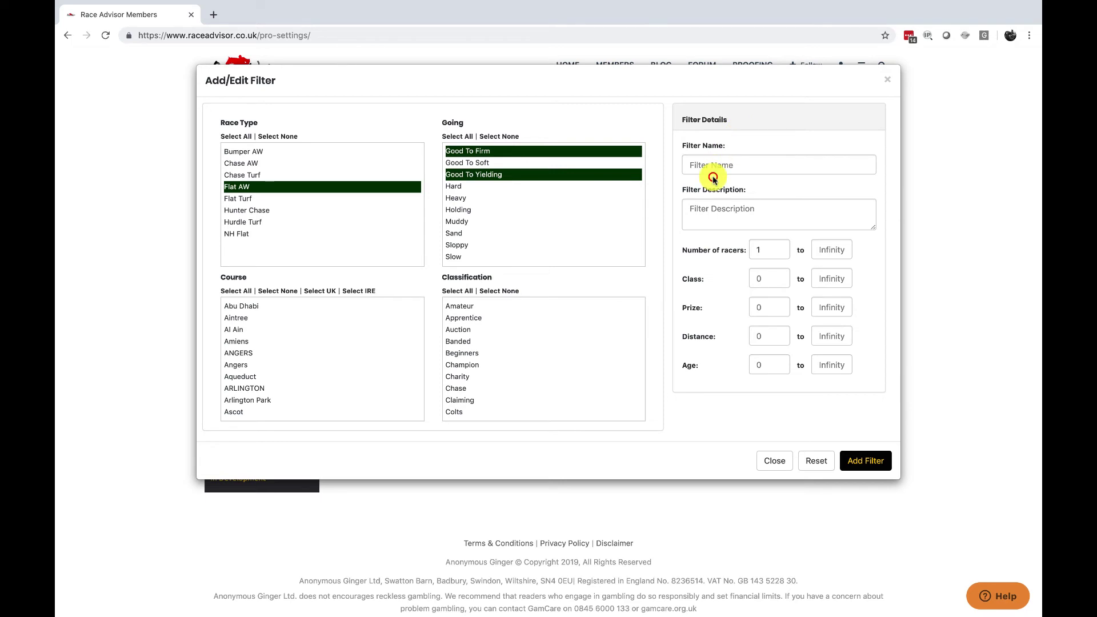
pyautogui.click(745, 212)
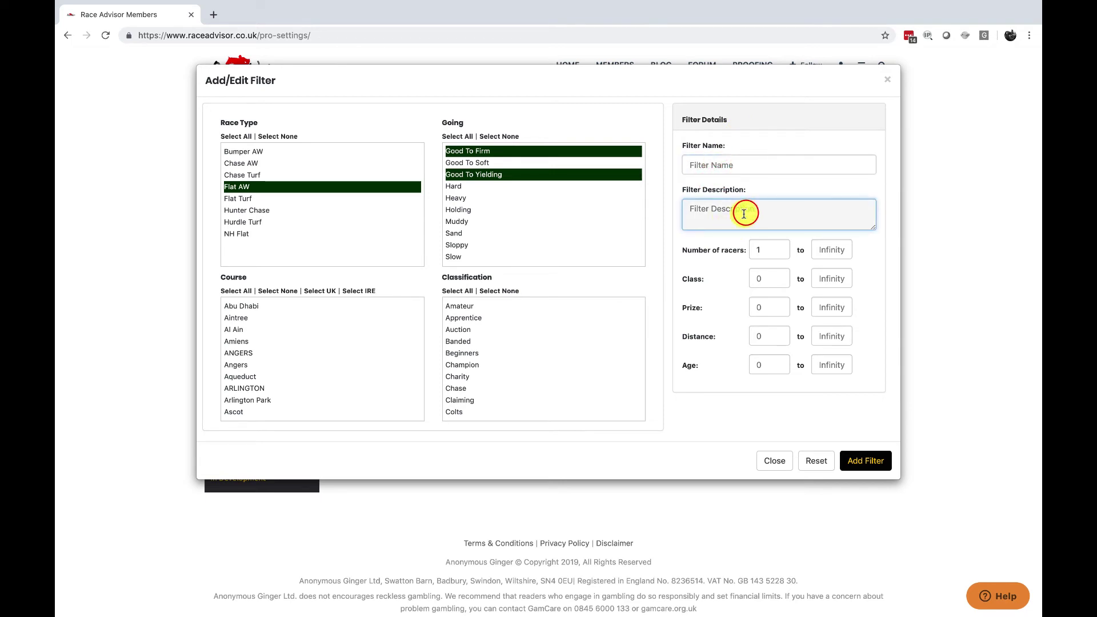
pyautogui.click(770, 250)
pyautogui.click(775, 284)
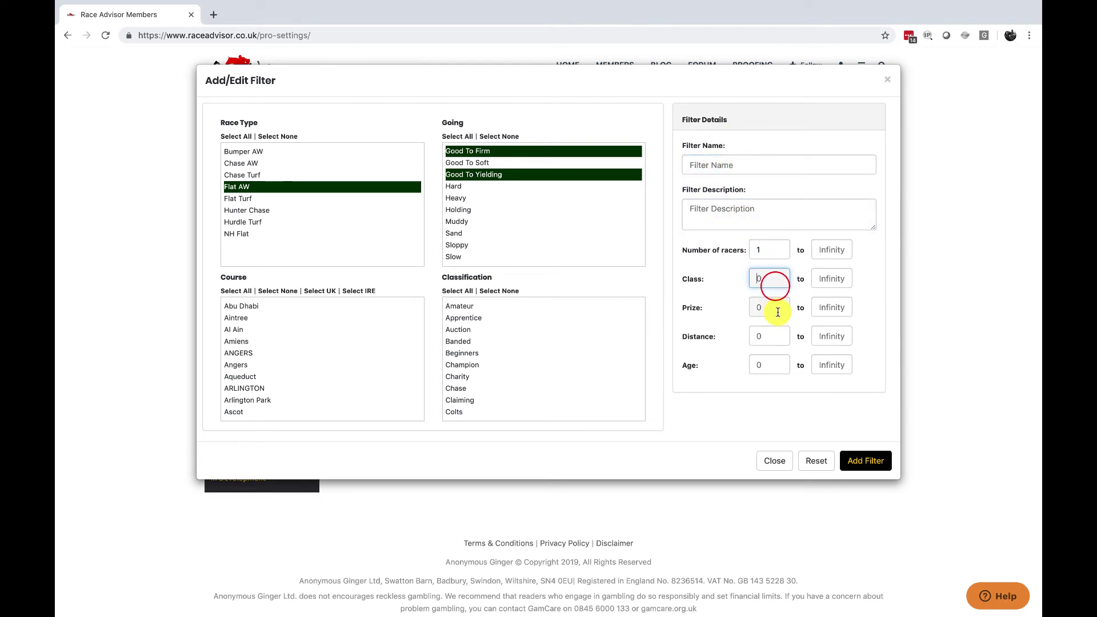
pyautogui.click(778, 308)
pyautogui.click(782, 333)
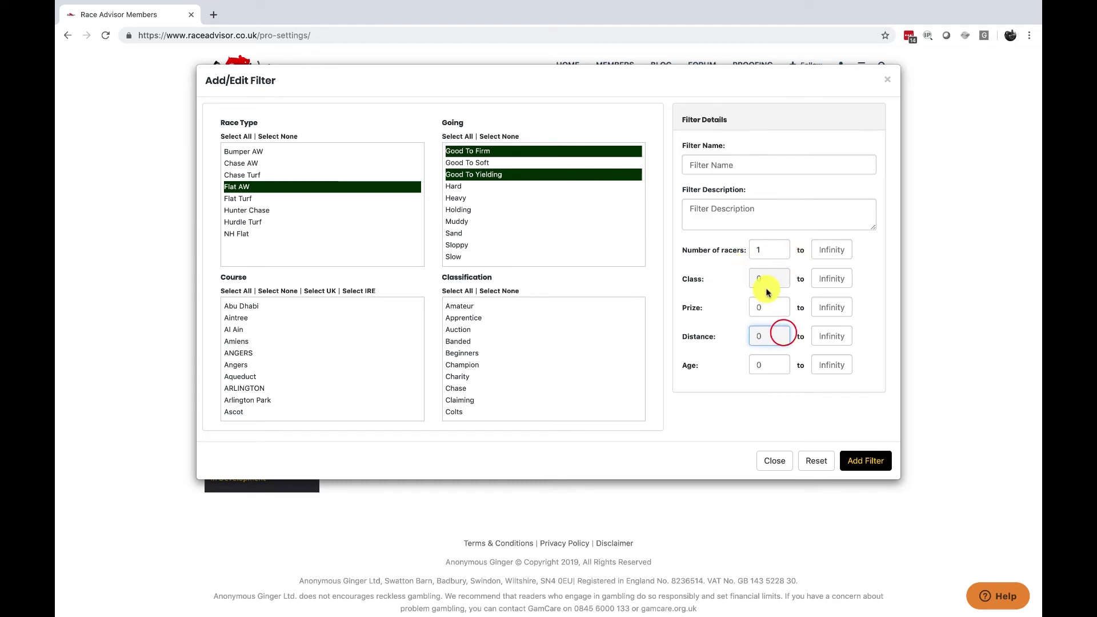
pyautogui.click(776, 279)
pyautogui.click(778, 307)
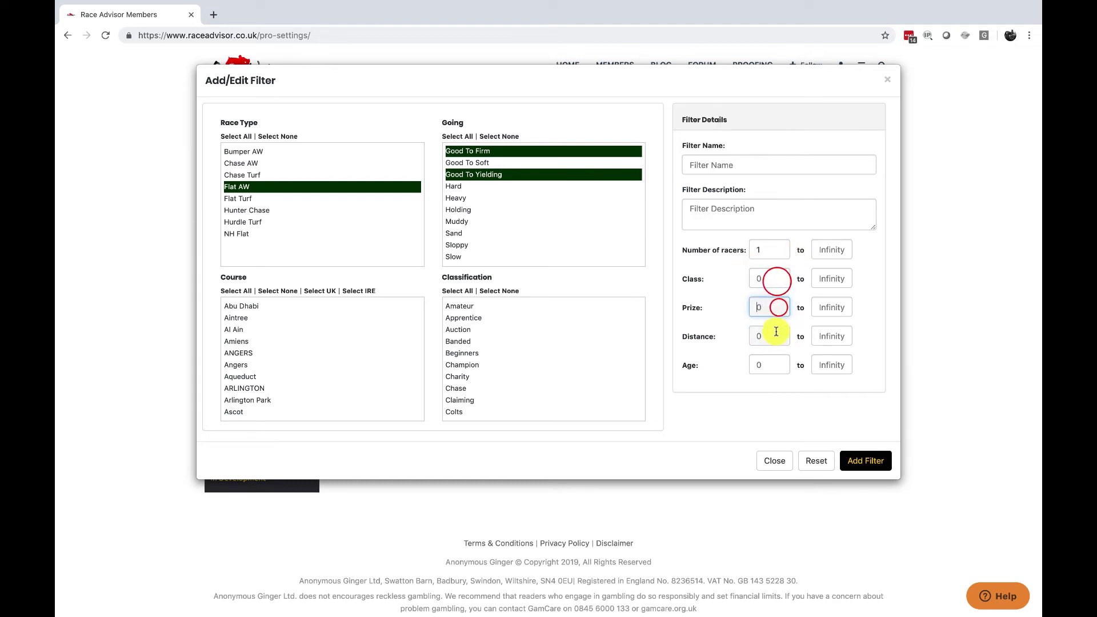
pyautogui.click(779, 334)
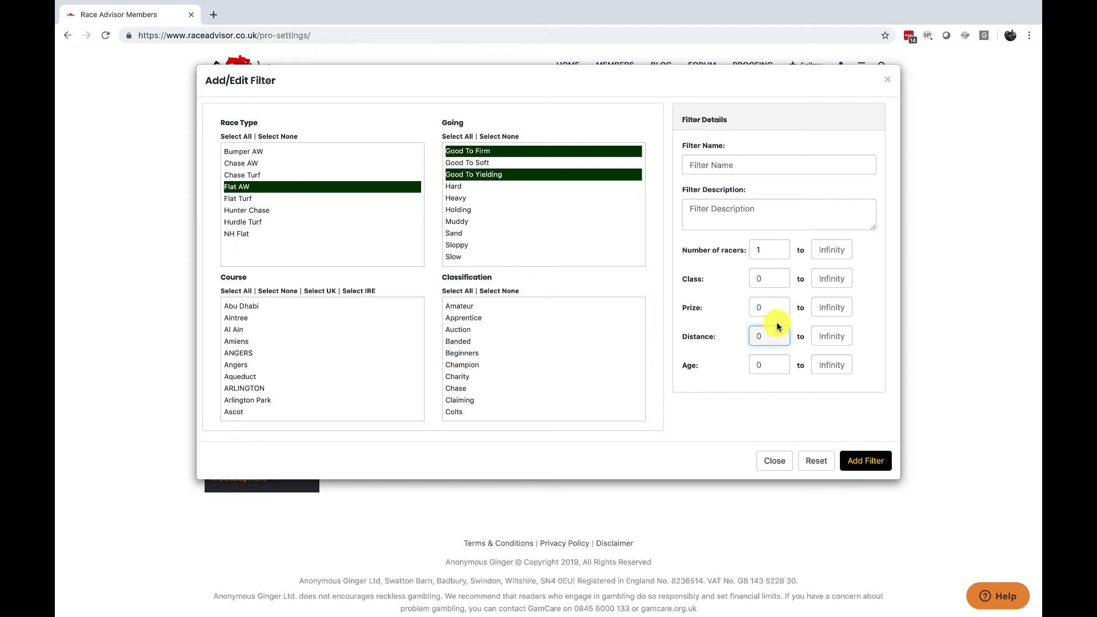
# Check the distance and age range fields, then close the filter editor without adding
pyautogui.click(770, 334)
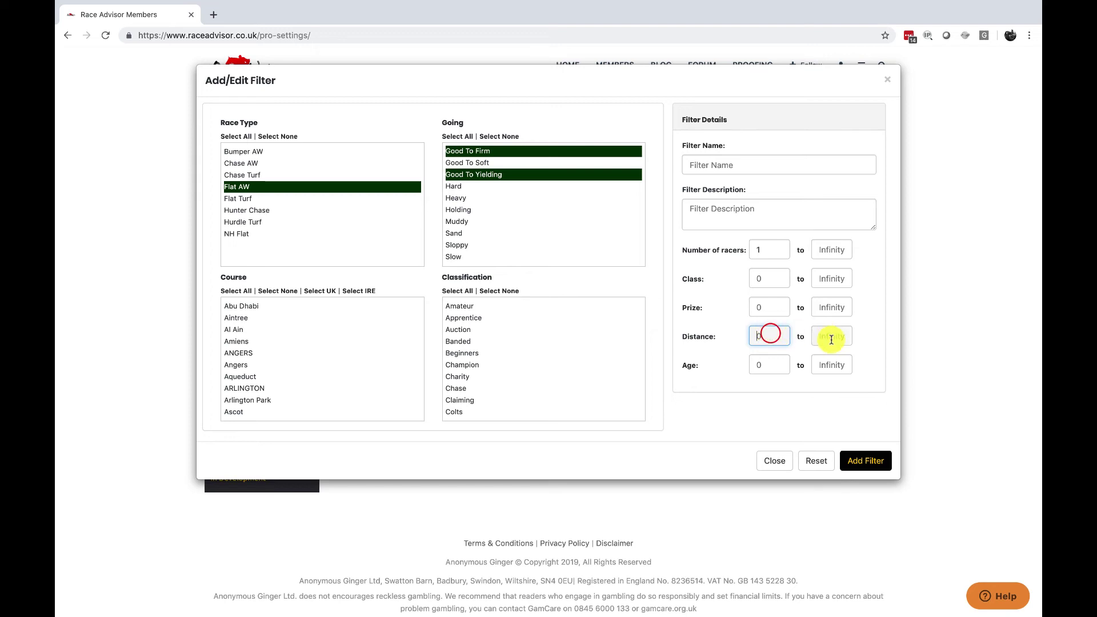
pyautogui.click(832, 336)
pyautogui.click(789, 335)
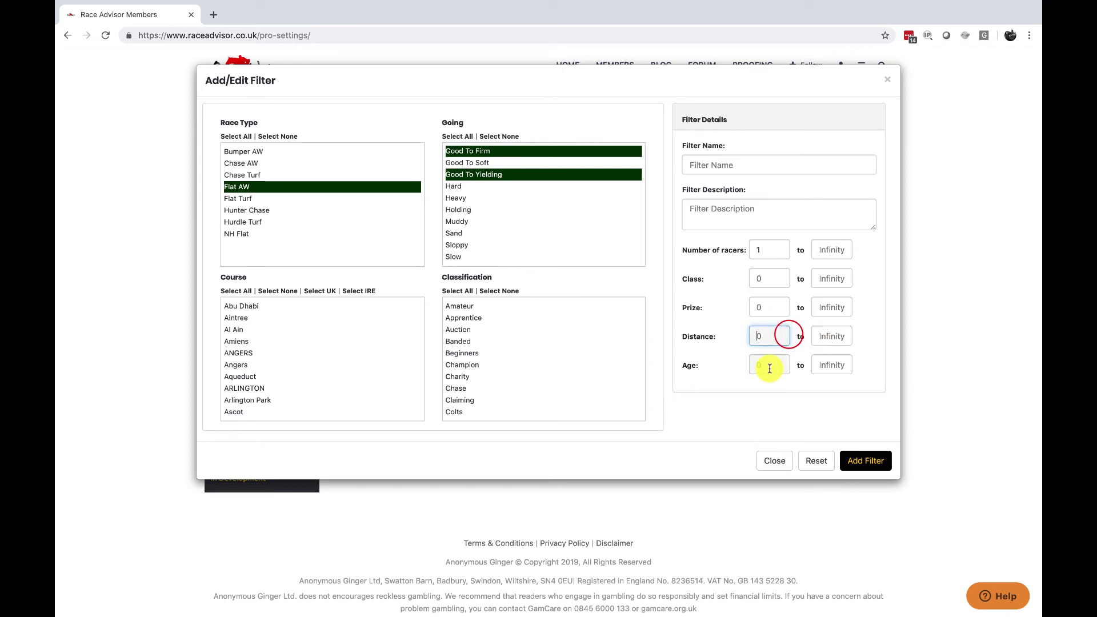
pyautogui.click(766, 368)
pyautogui.click(831, 369)
pyautogui.click(761, 416)
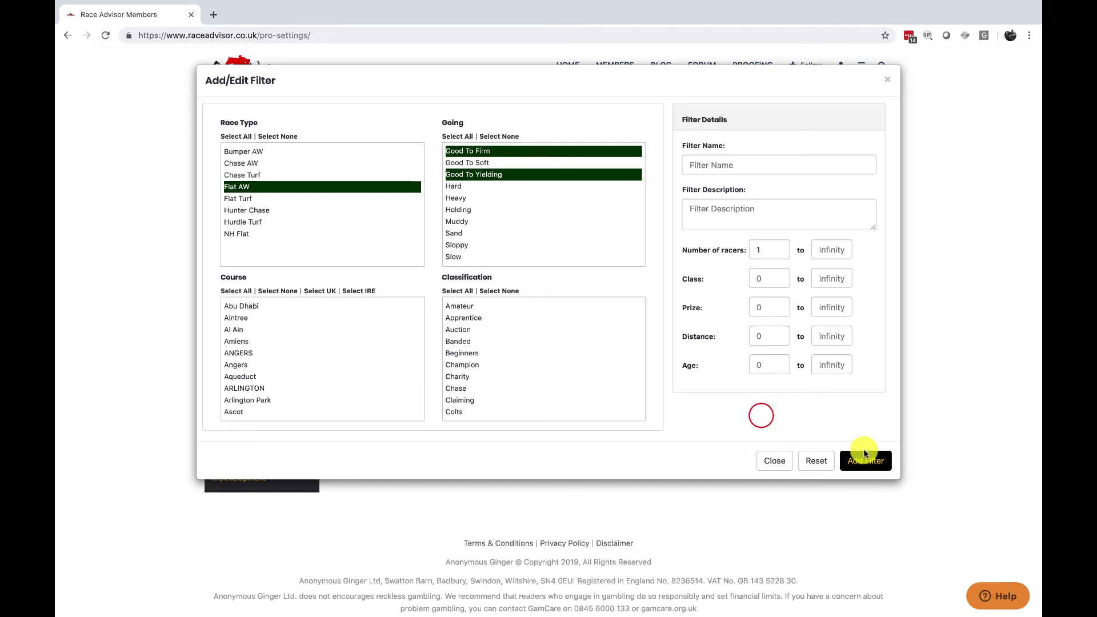
pyautogui.click(775, 461)
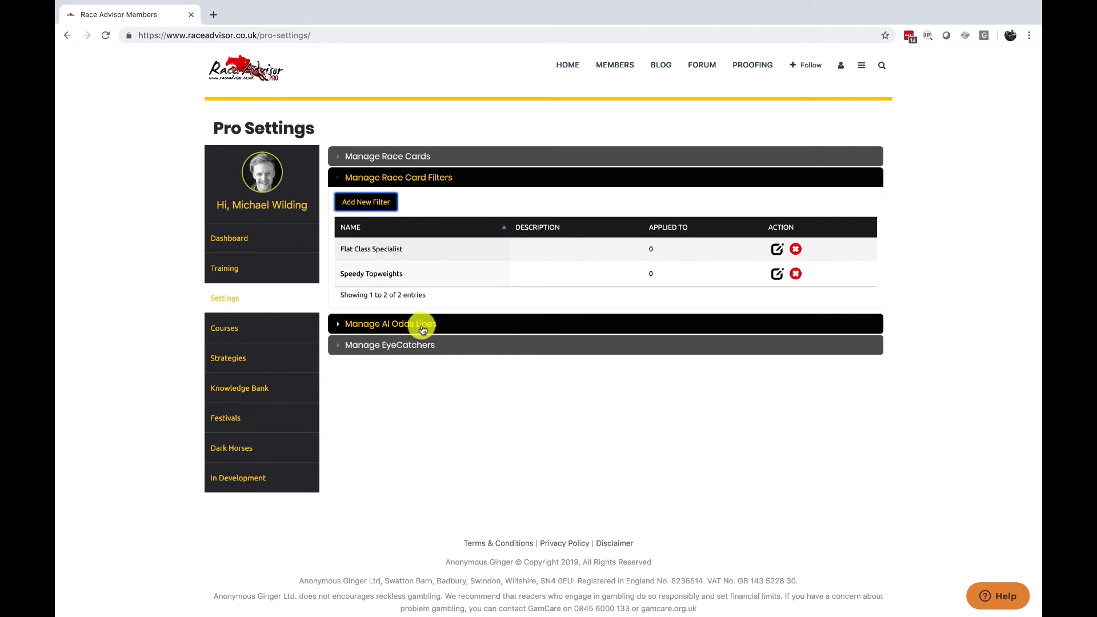
# Change the AI odds lines to Probability Pwr 2 and Public Odds 75, and submit
pyautogui.click(421, 325)
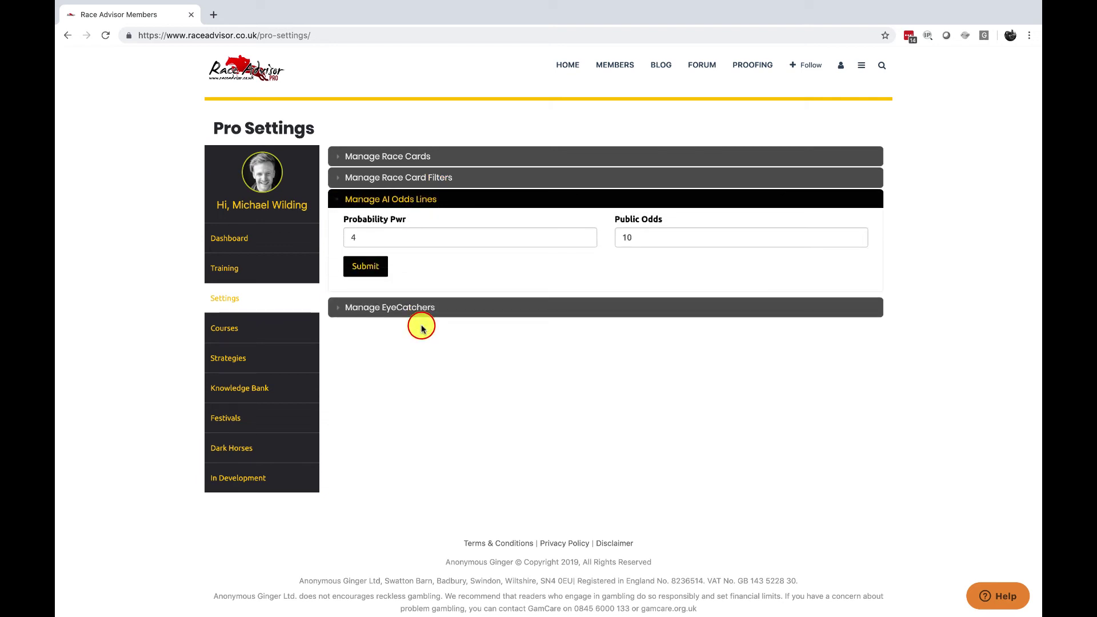
pyautogui.click(410, 245)
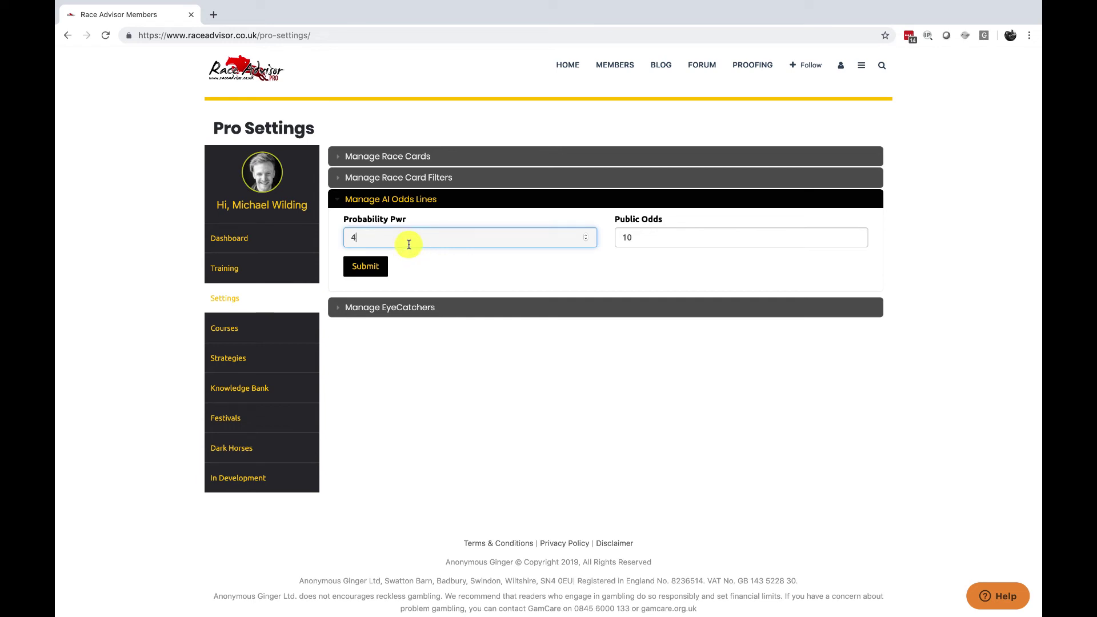
pyautogui.click(662, 236)
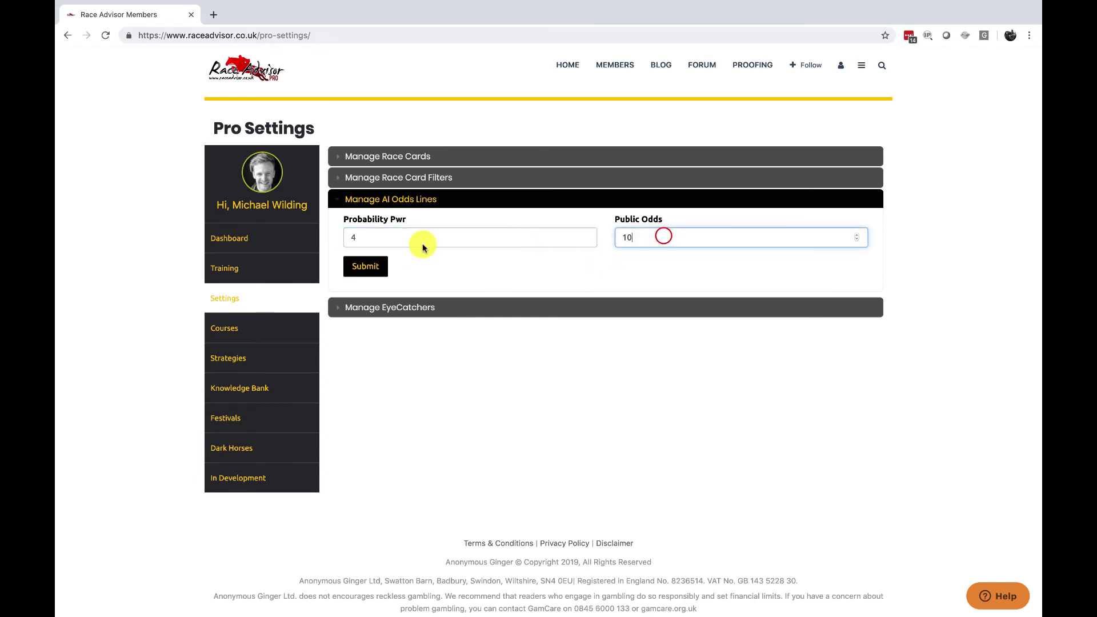
pyautogui.click(369, 246)
pyautogui.press('BackSpace')
pyautogui.write('2')
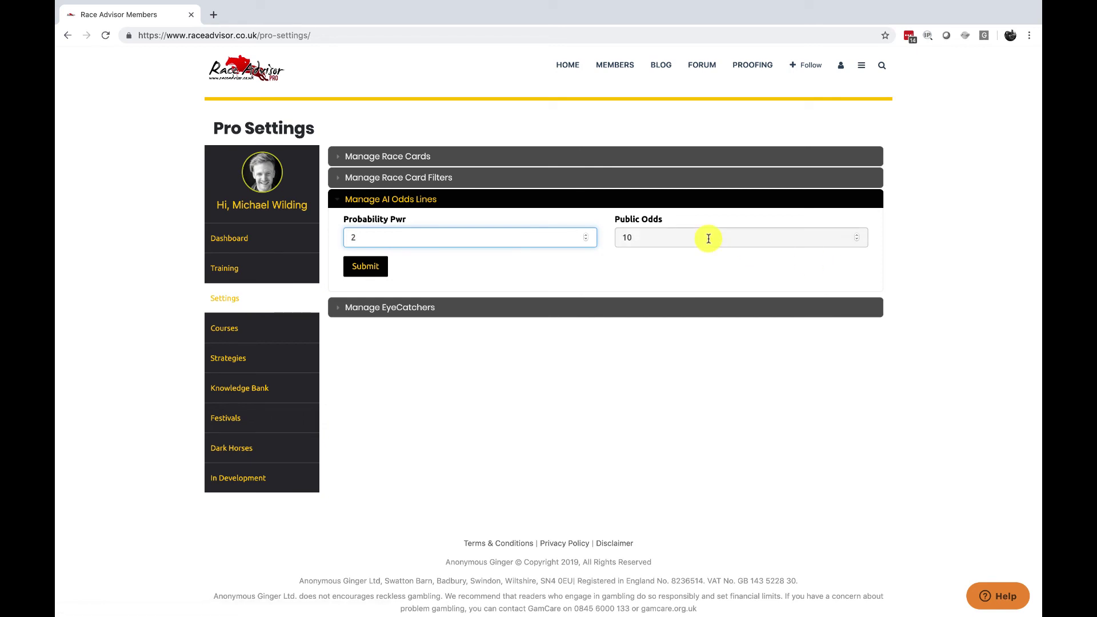
pyautogui.doubleClick(708, 238)
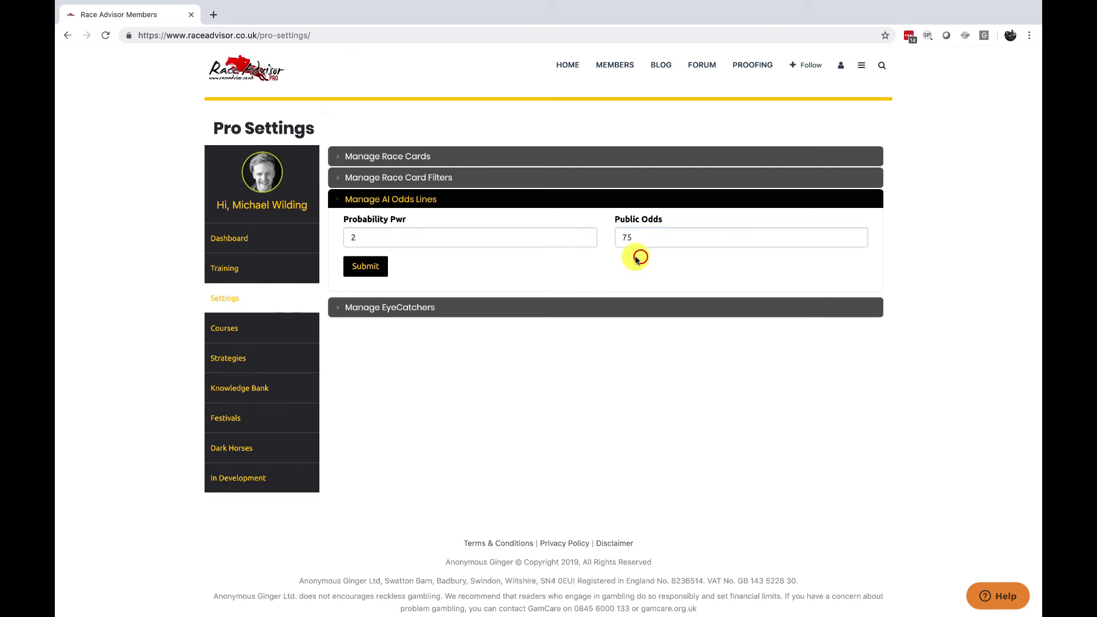
pyautogui.click(366, 269)
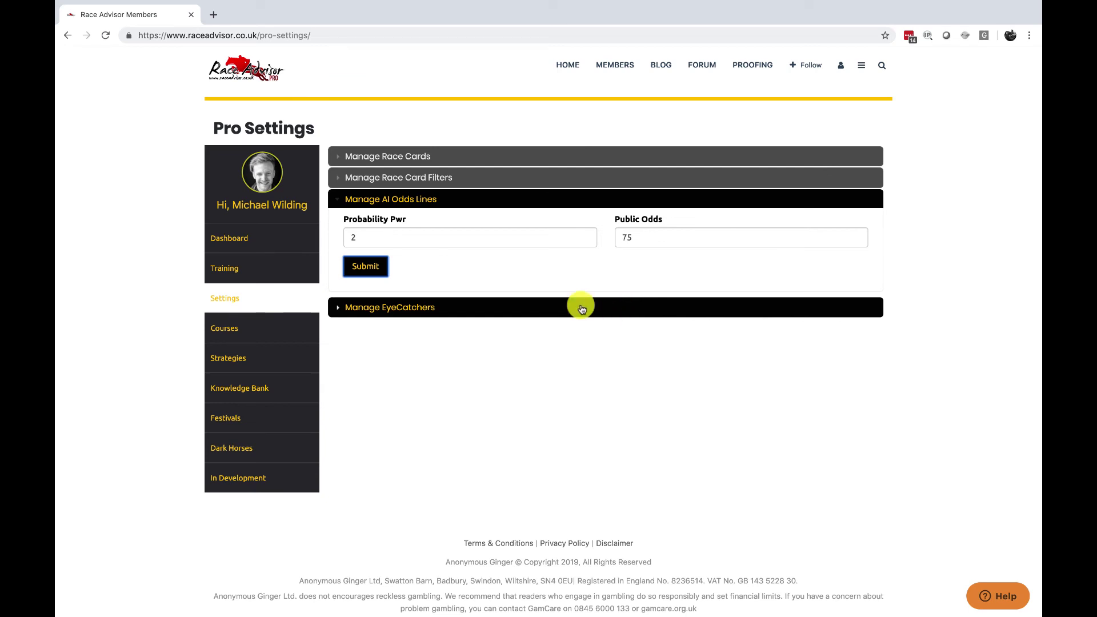
# Open the eyecatchers list and review Biscay Bay's and Brockey Rise's notes without changing them
pyautogui.click(536, 316)
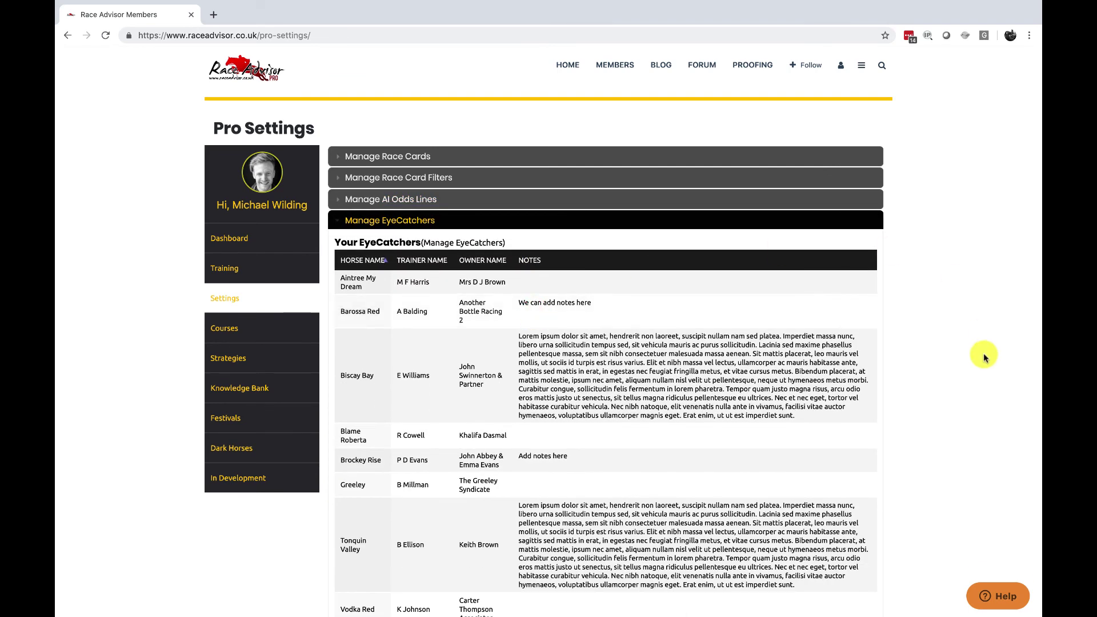
pyautogui.scroll(-1, 984, 357)
pyautogui.scroll(-3, 984, 358)
pyautogui.scroll(3, 983, 358)
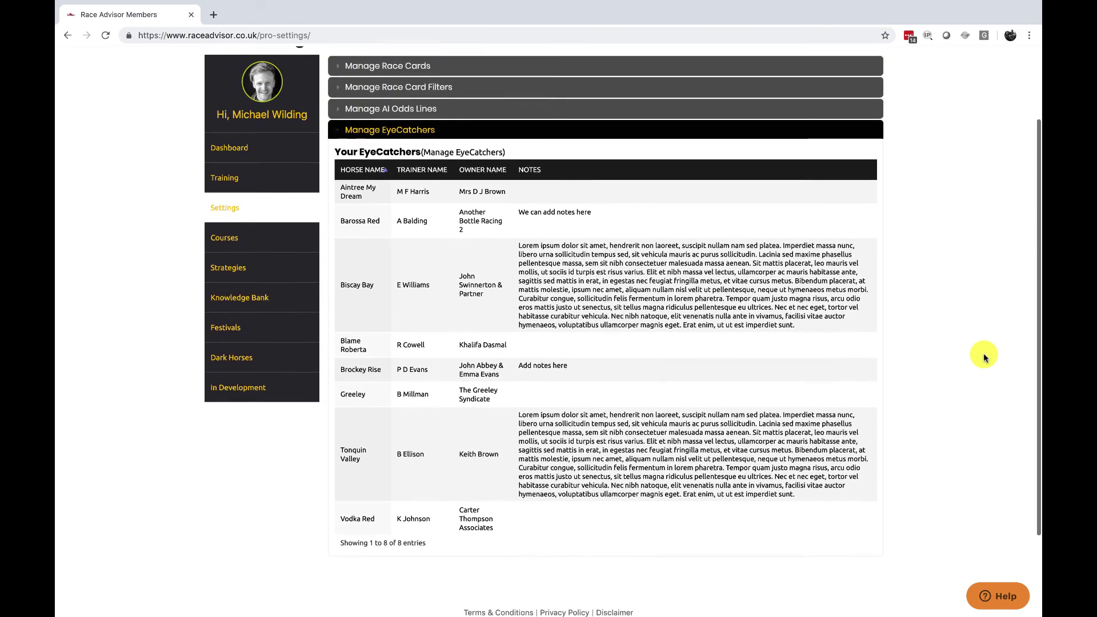
pyautogui.scroll(-1, 984, 357)
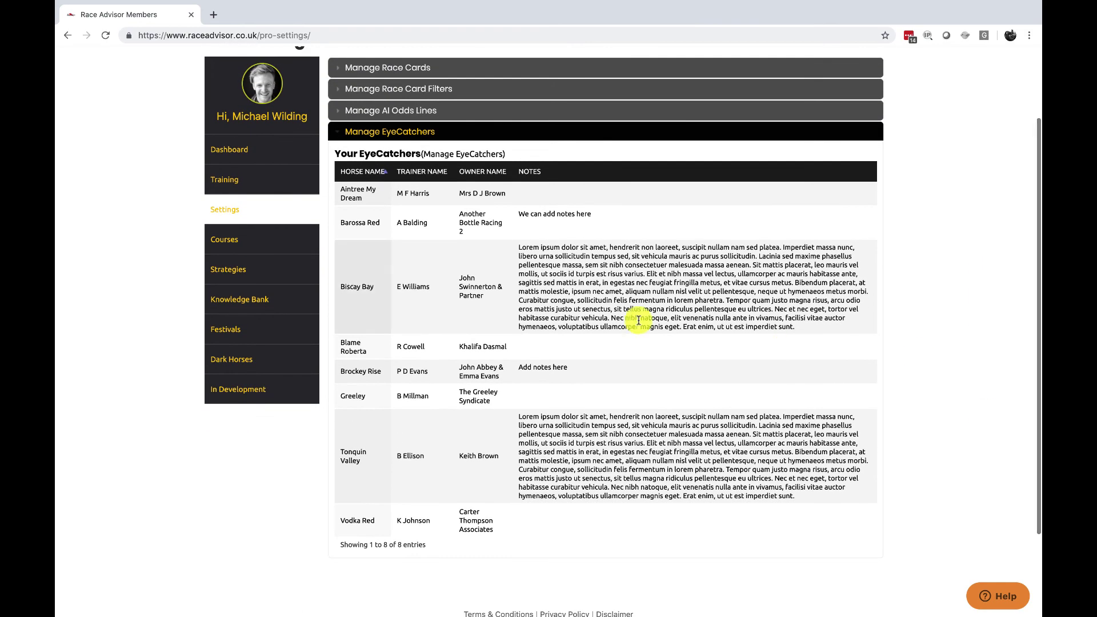
pyautogui.click(610, 287)
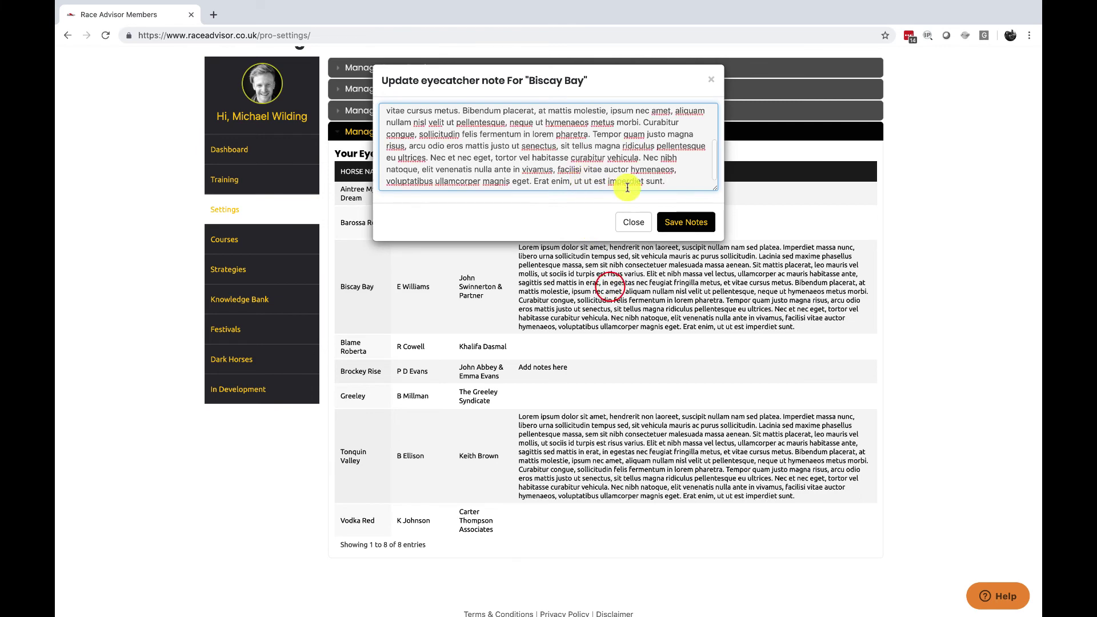
pyautogui.click(632, 220)
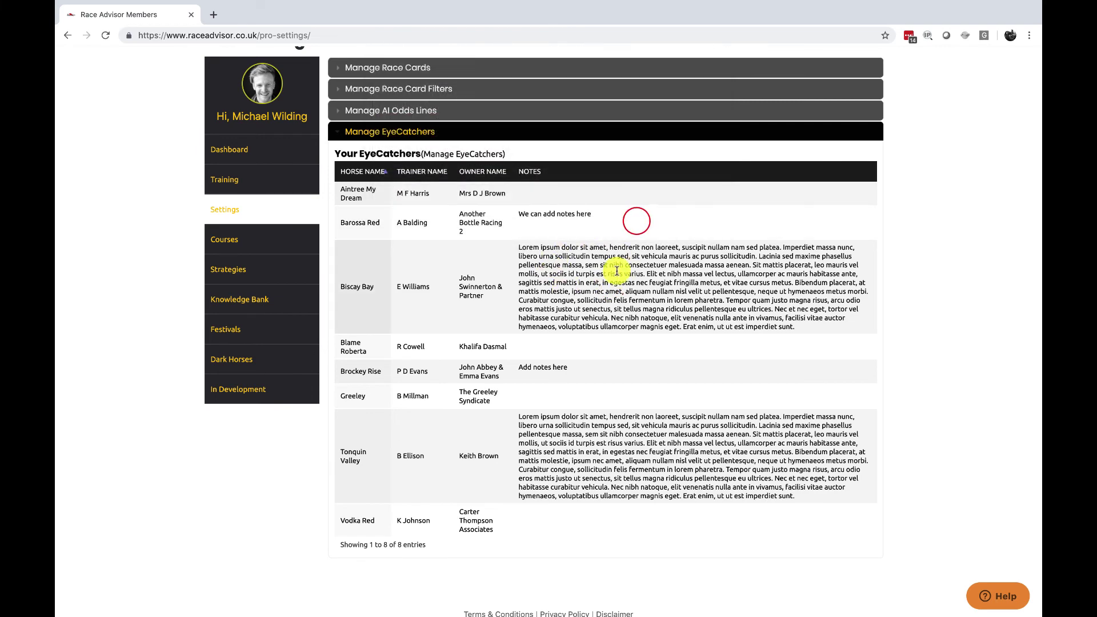
pyautogui.click(595, 287)
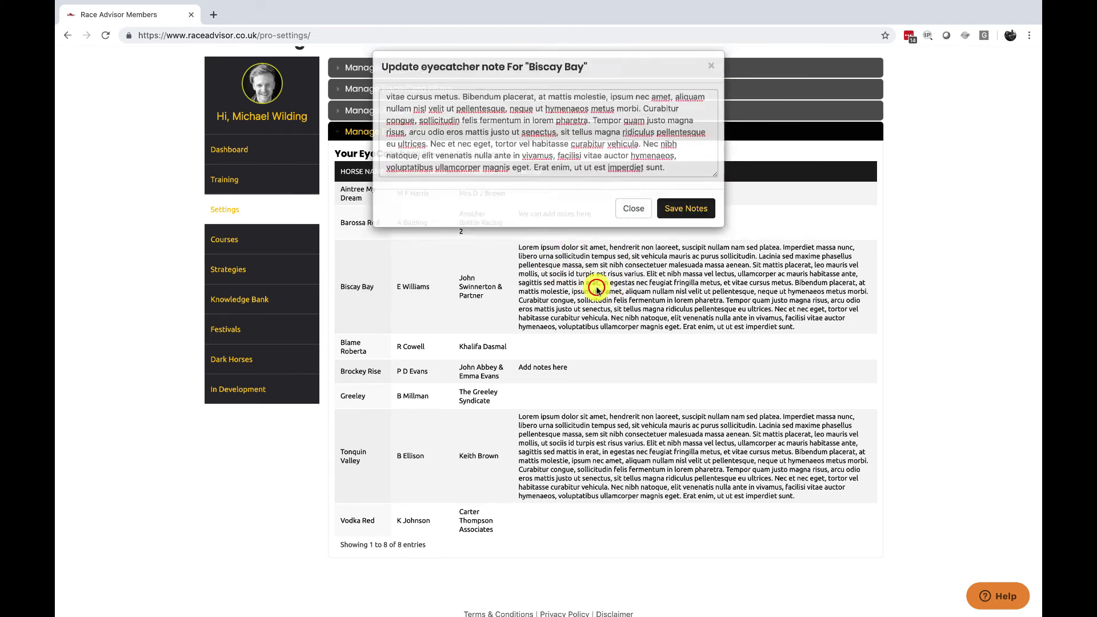
pyautogui.moveTo(562, 127); pyautogui.dragTo(580, 167)
pyautogui.moveTo(666, 181); pyautogui.dragTo(351, 95)
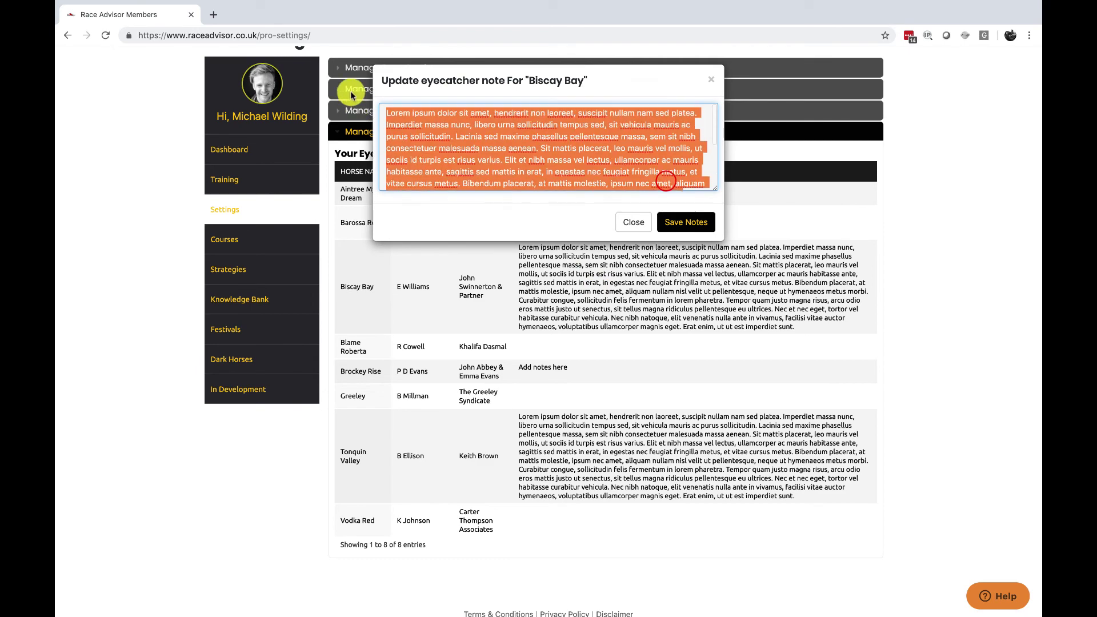
pyautogui.click(547, 370)
pyautogui.click(620, 214)
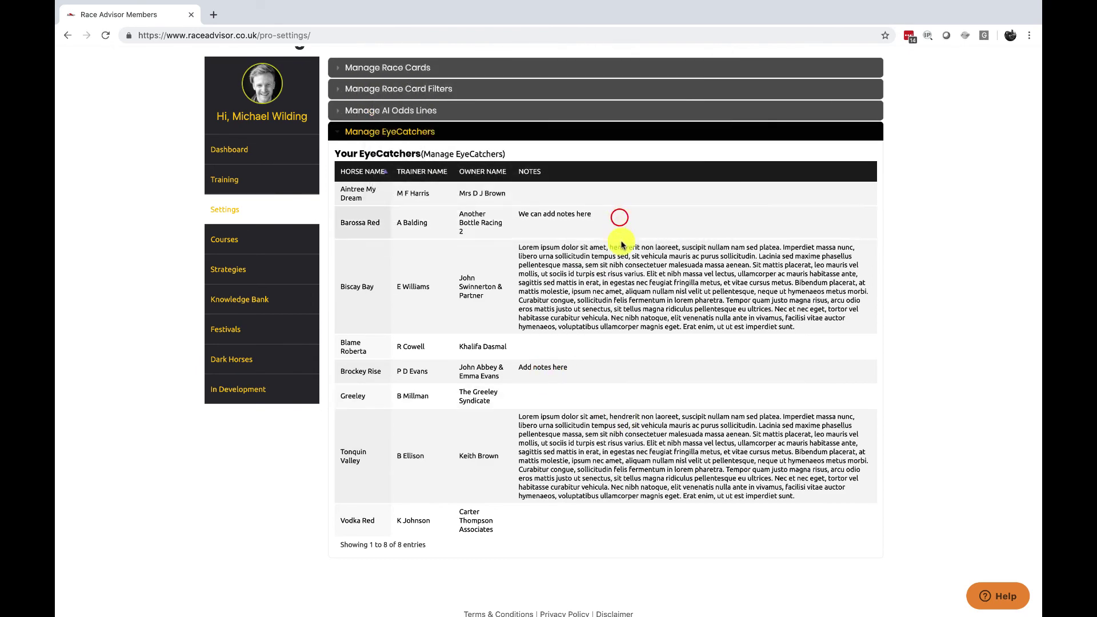
# Write 'Enter your notes here.' as Blame Roberta's note and save it
pyautogui.click(557, 346)
pyautogui.click(518, 184)
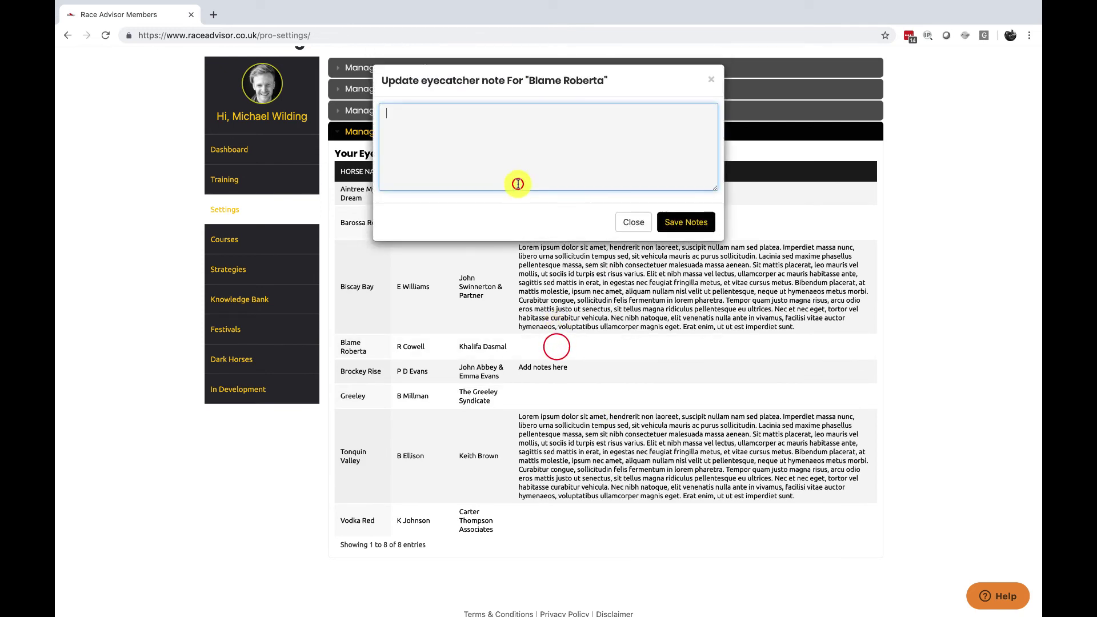
pyautogui.write('Ent')
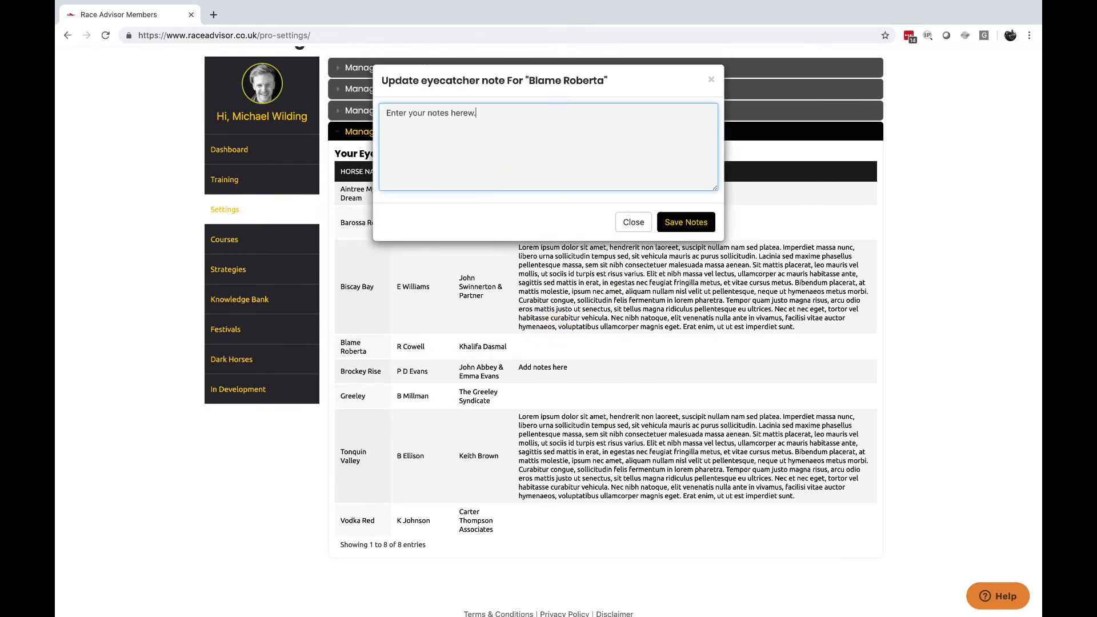
pyautogui.write('er your notes here.')
pyautogui.click(686, 222)
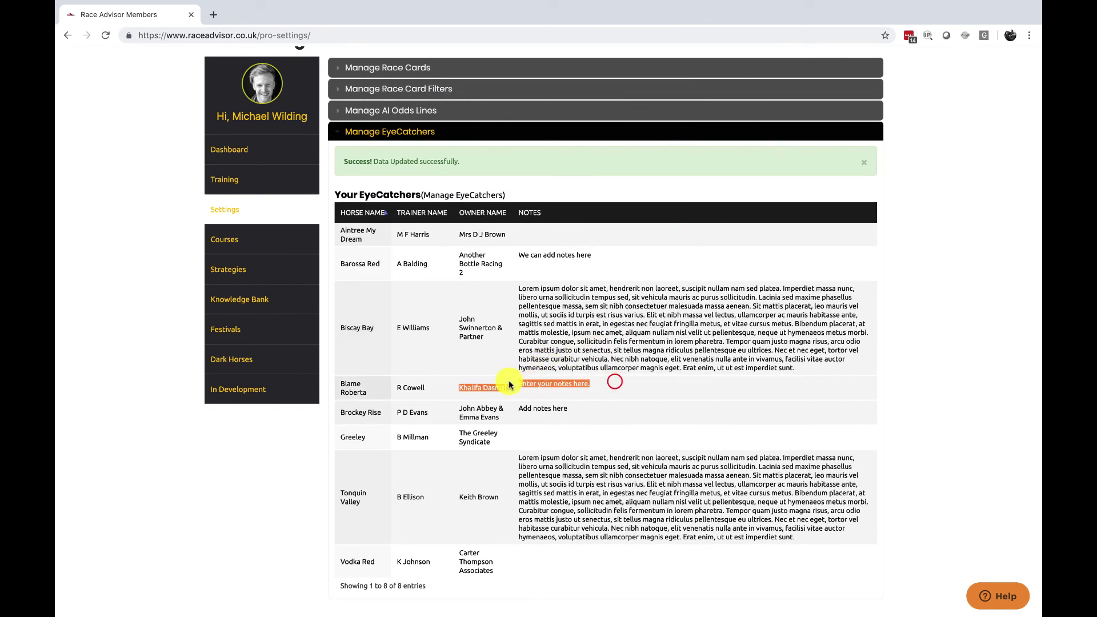
# Reopen Blame Roberta's note to confirm the saved text, then close it unchanged
pyautogui.click(692, 381)
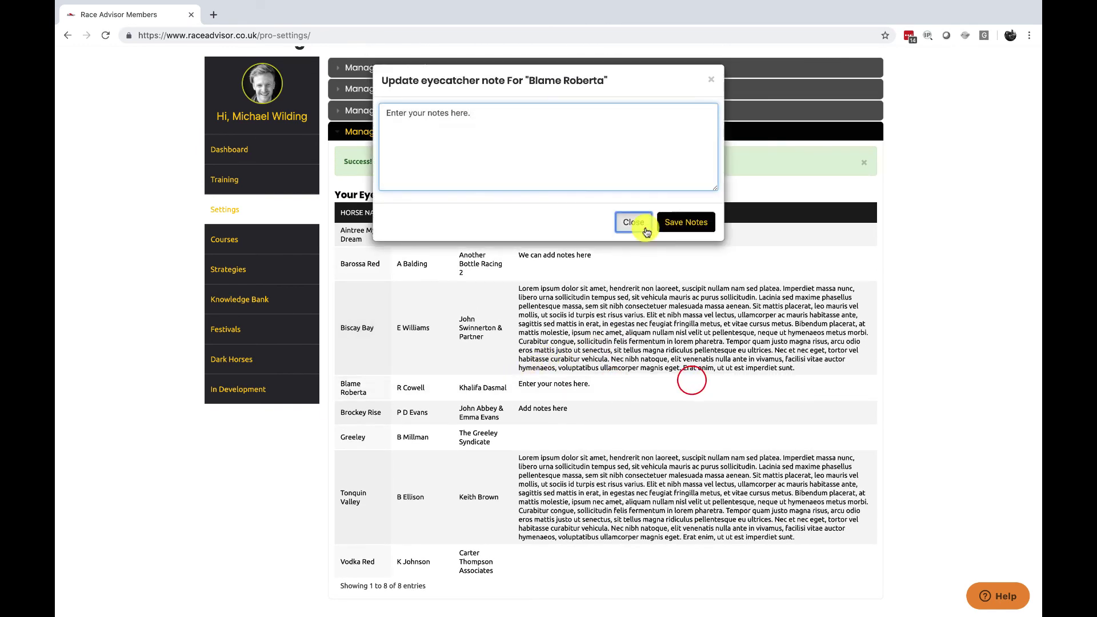
pyautogui.click(635, 223)
pyautogui.scroll(-5, 443, 292)
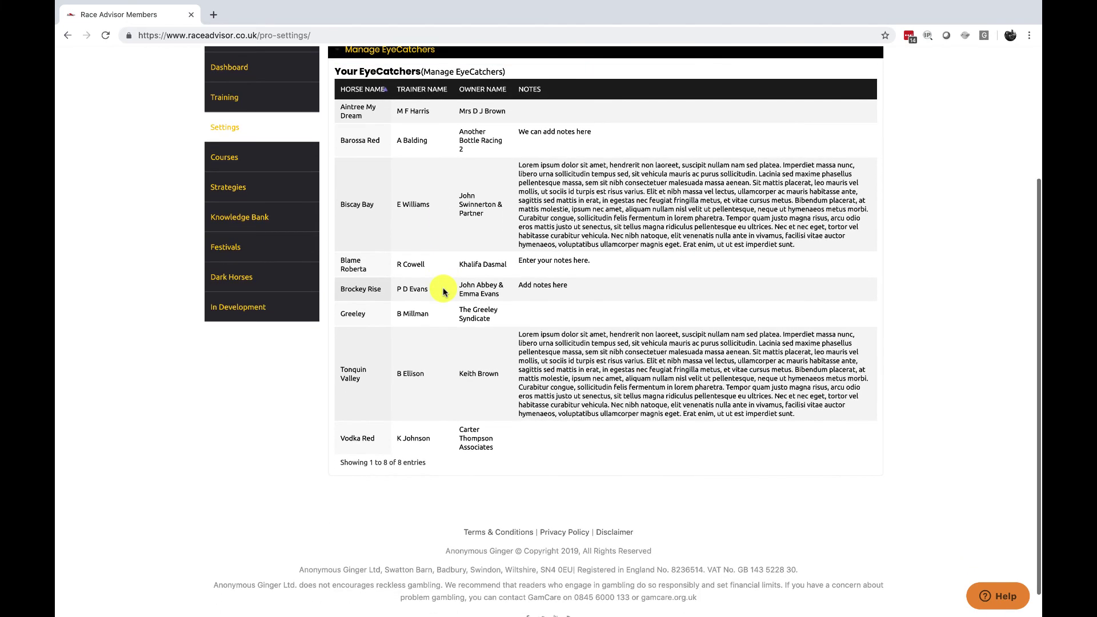
pyautogui.scroll(4, 444, 292)
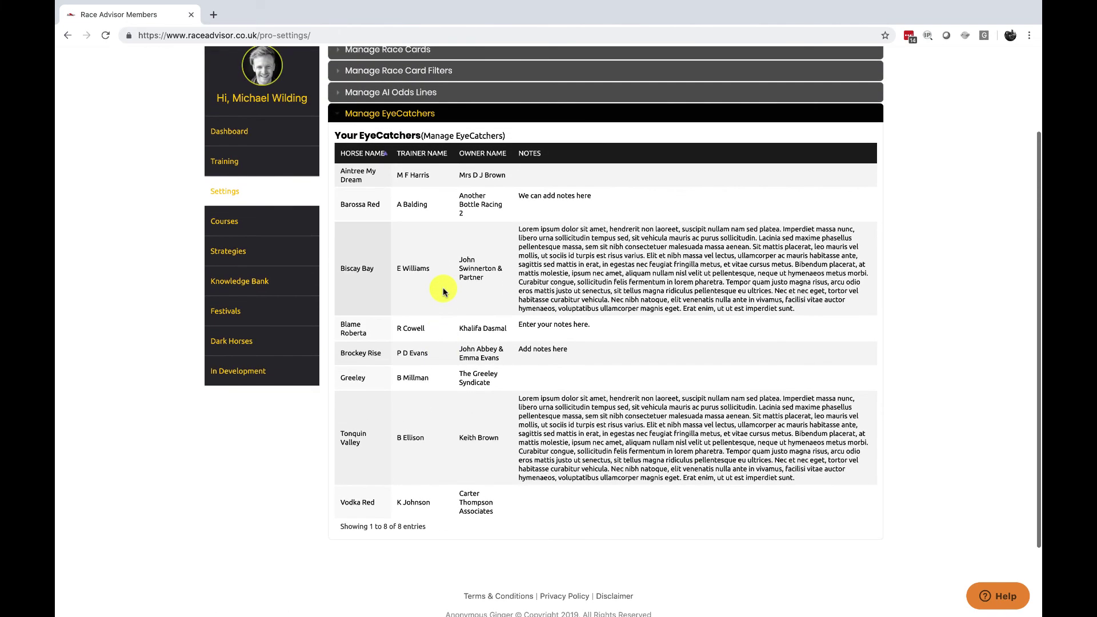
# In the eyecatcher manager, add A Beautiful Dream and A Better Excuse to the list
pyautogui.click(481, 137)
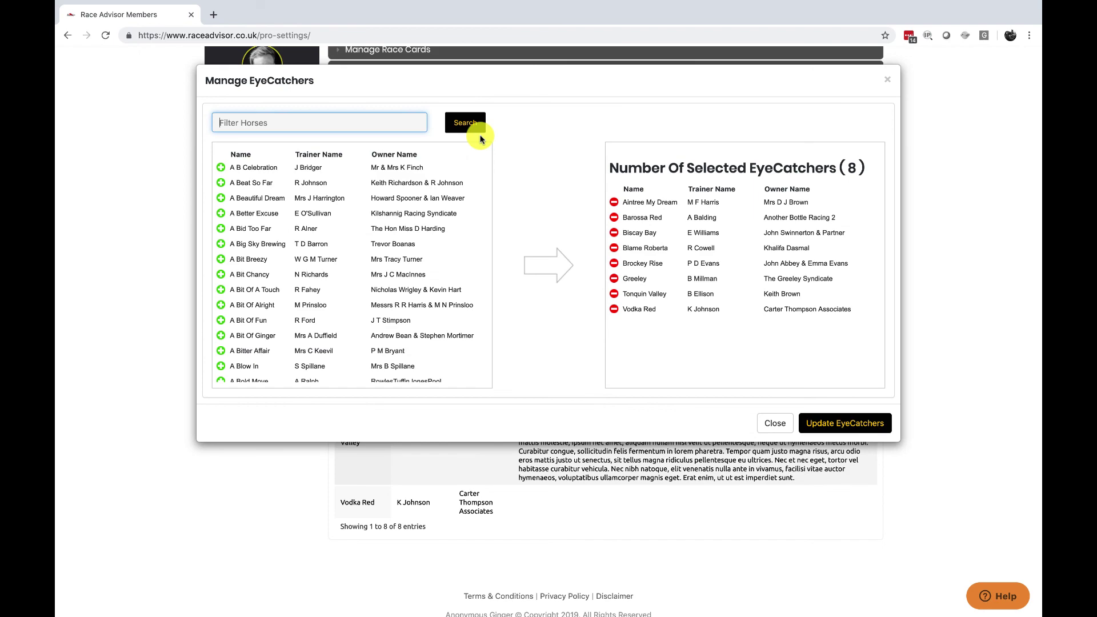
pyautogui.scroll(-6, 323, 301)
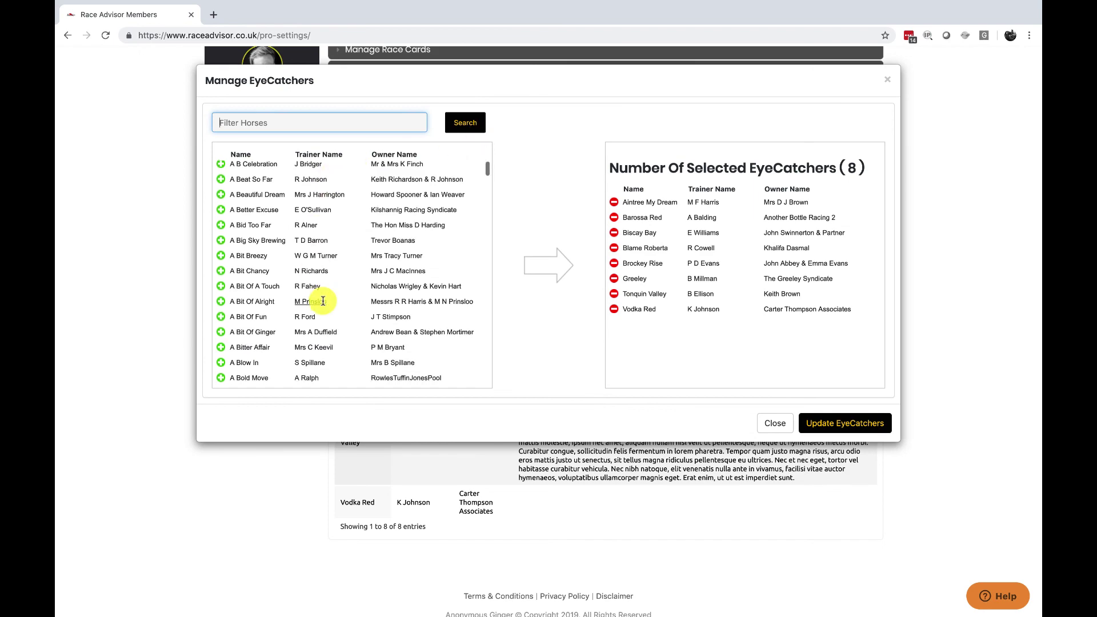
pyautogui.scroll(-20, 323, 301)
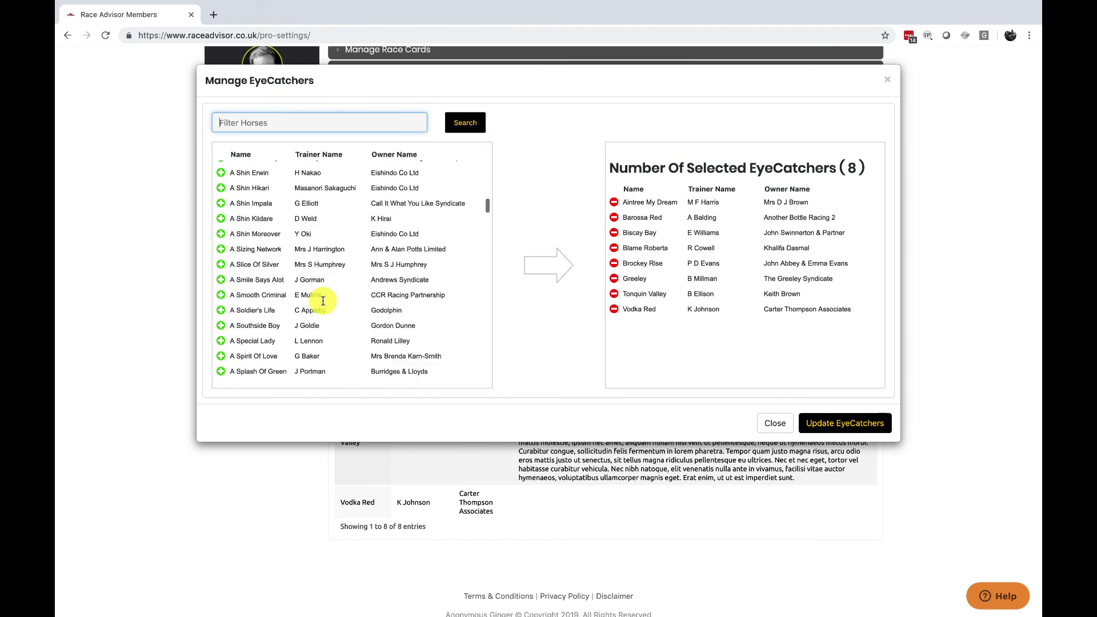
pyautogui.scroll(20, 323, 302)
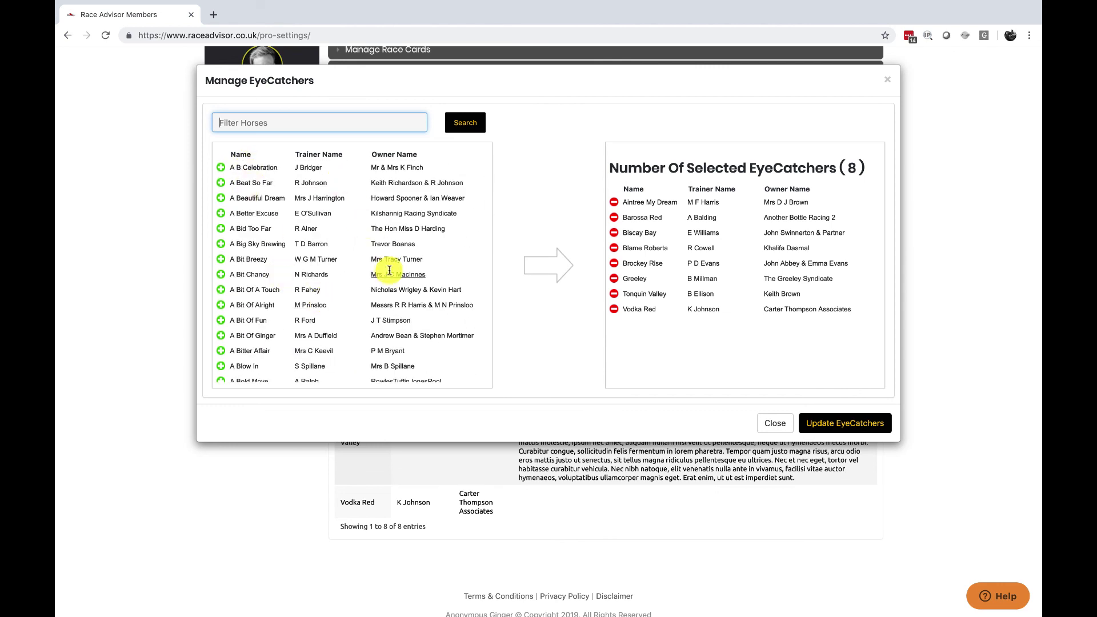
pyautogui.click(220, 199)
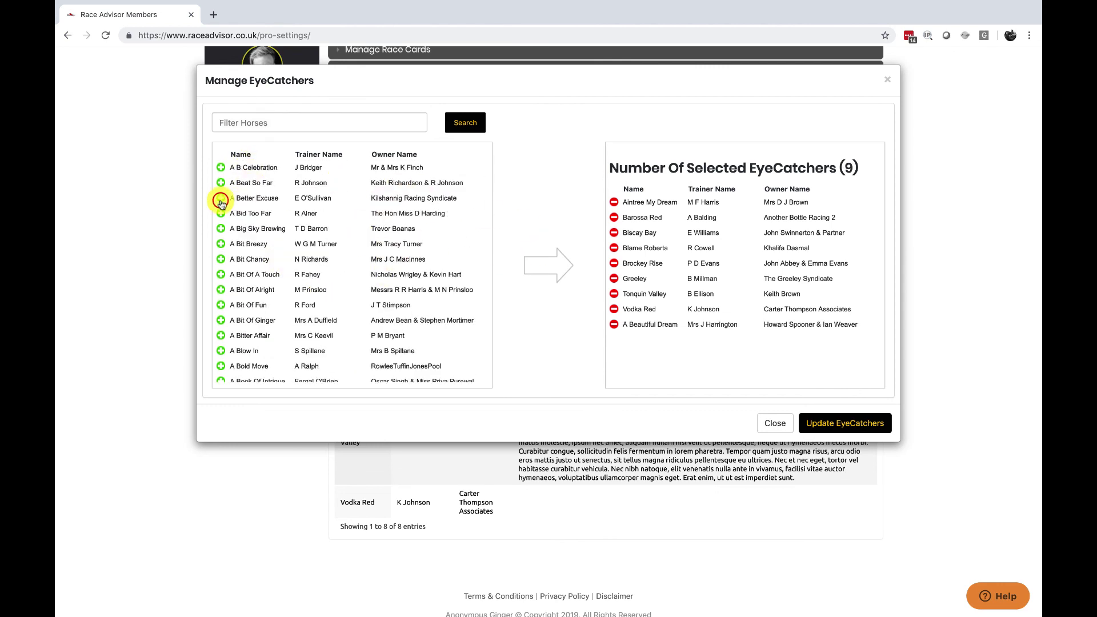
pyautogui.click(220, 199)
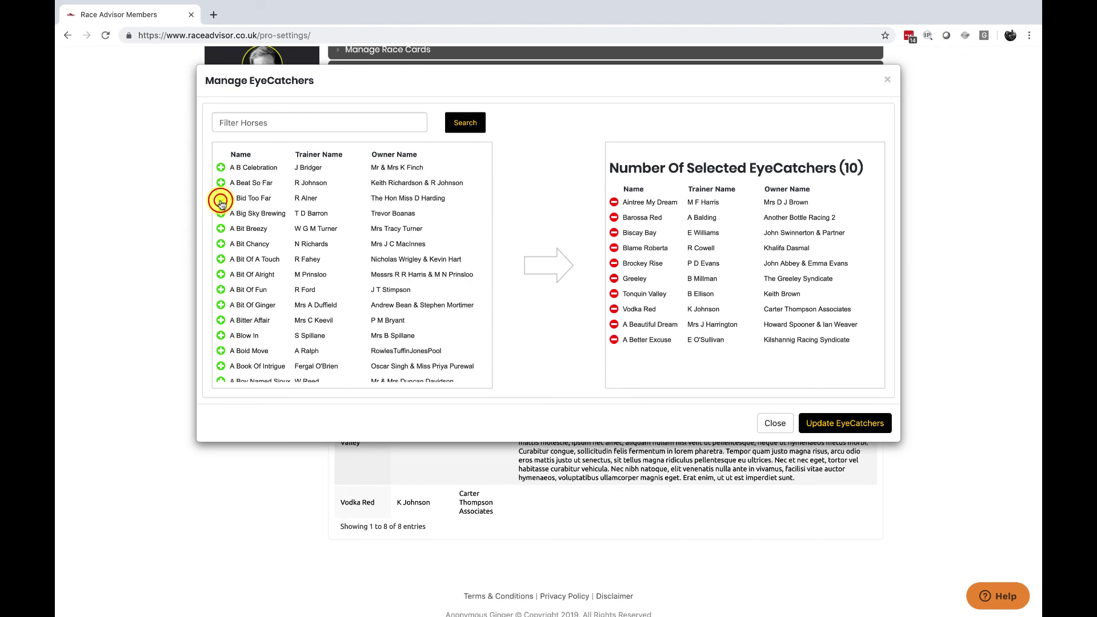
# Remove A Better Excuse, A Beautiful Dream, Vodka Red, Tonquin Valley and Greeley, then save the list
pyautogui.click(614, 341)
pyautogui.click(613, 324)
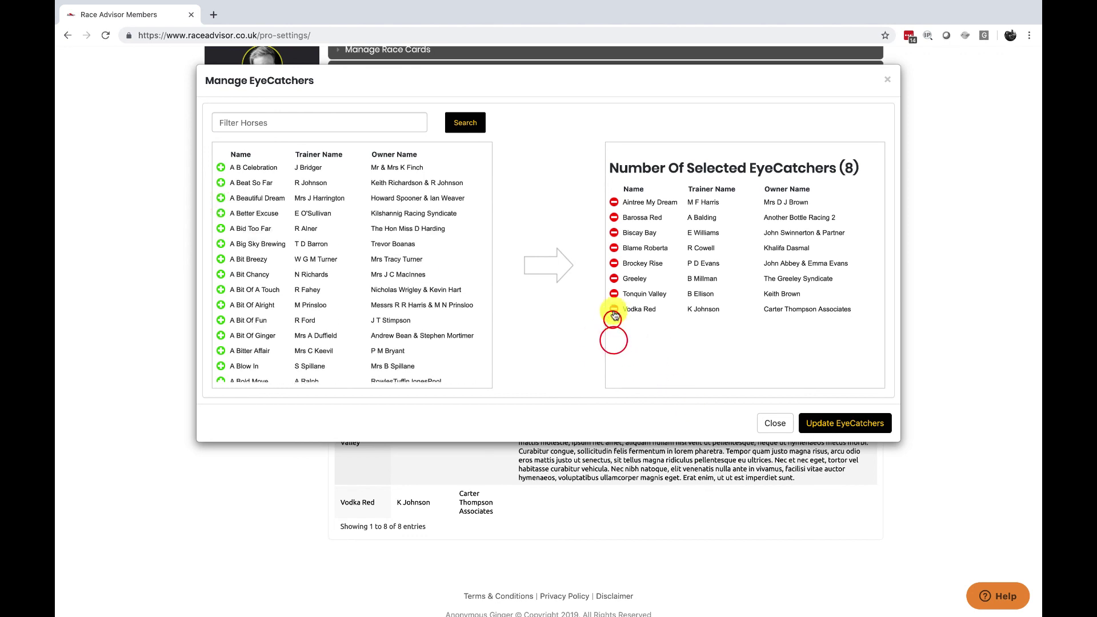
pyautogui.click(614, 309)
pyautogui.click(613, 293)
pyautogui.click(615, 278)
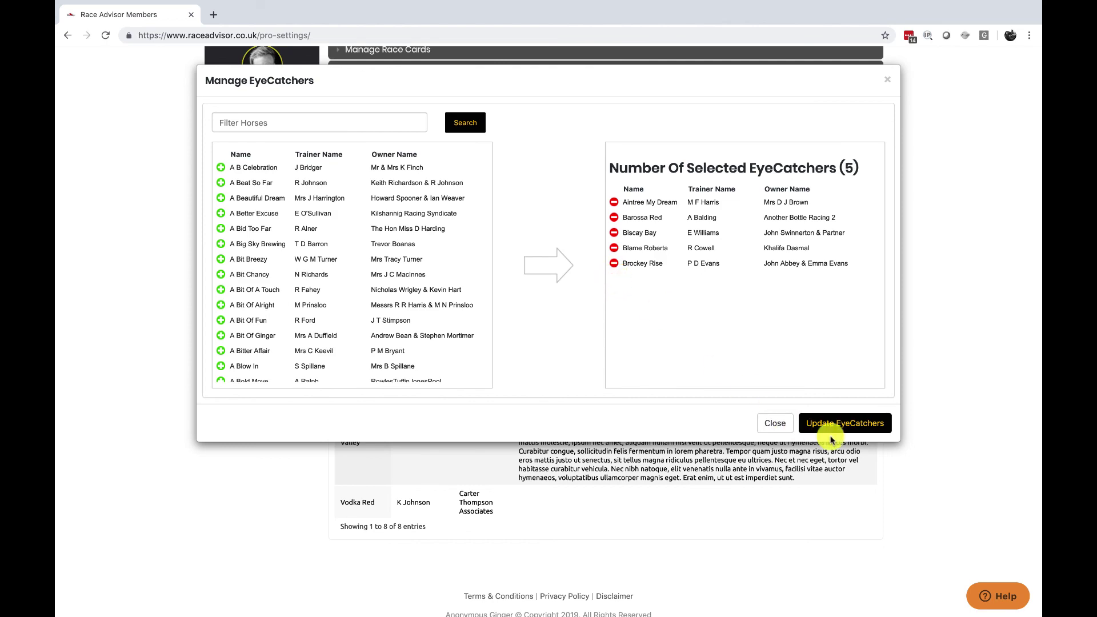
pyautogui.click(846, 424)
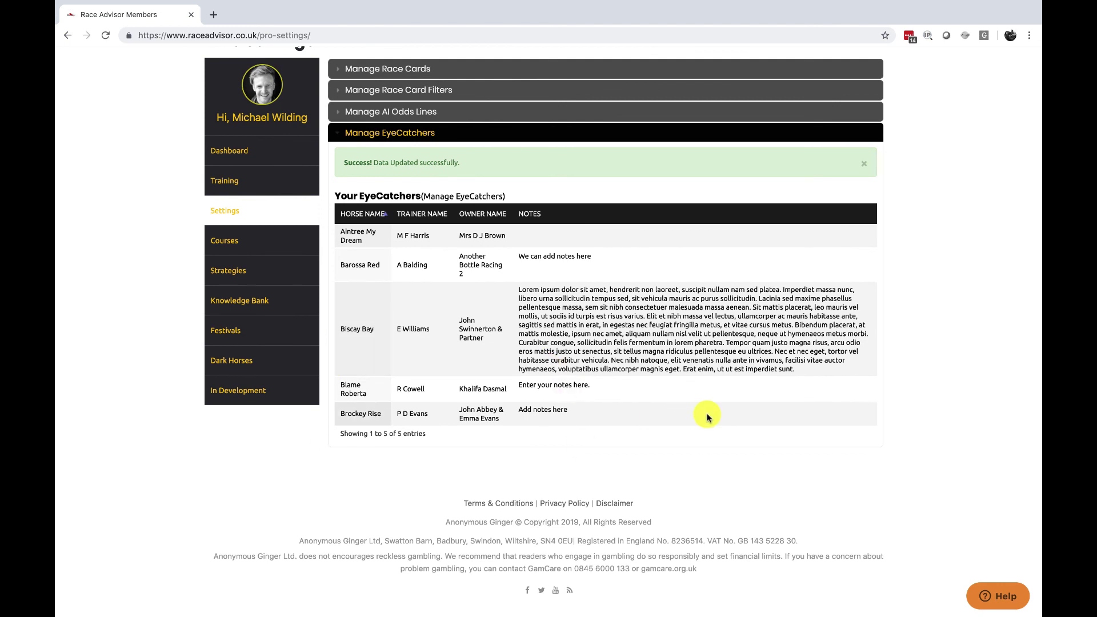
pyautogui.click(571, 409)
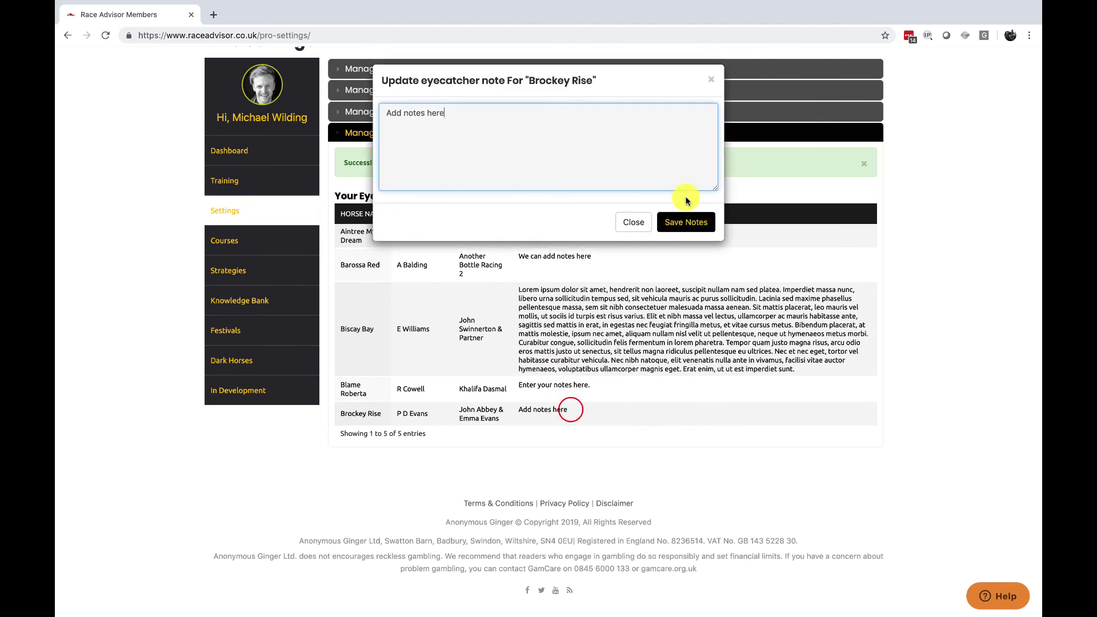
pyautogui.click(633, 222)
pyautogui.scroll(3, 642, 221)
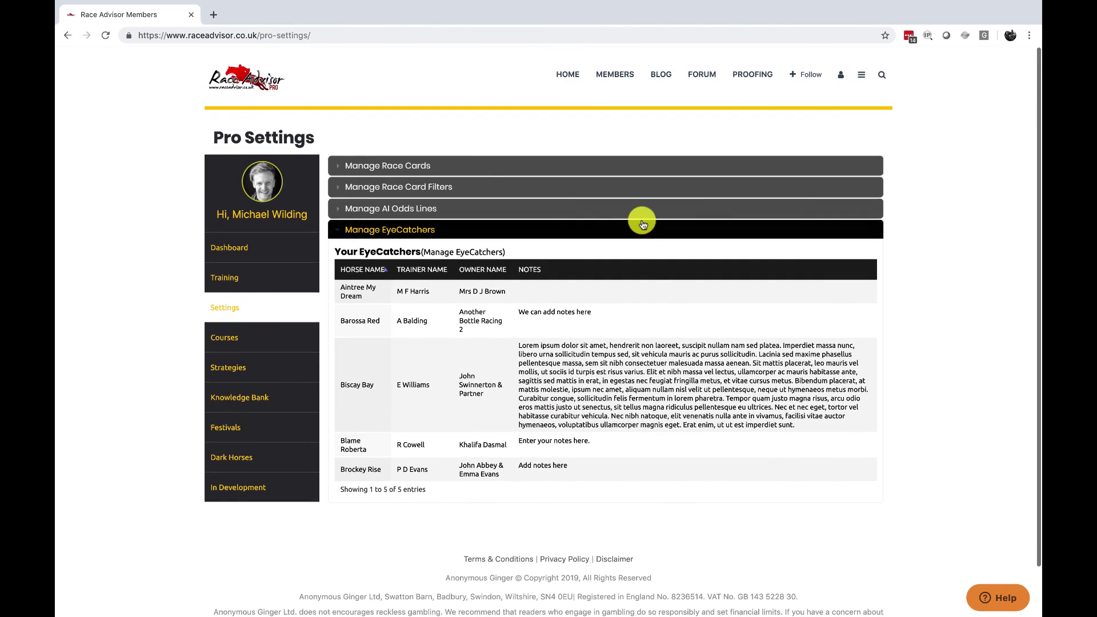